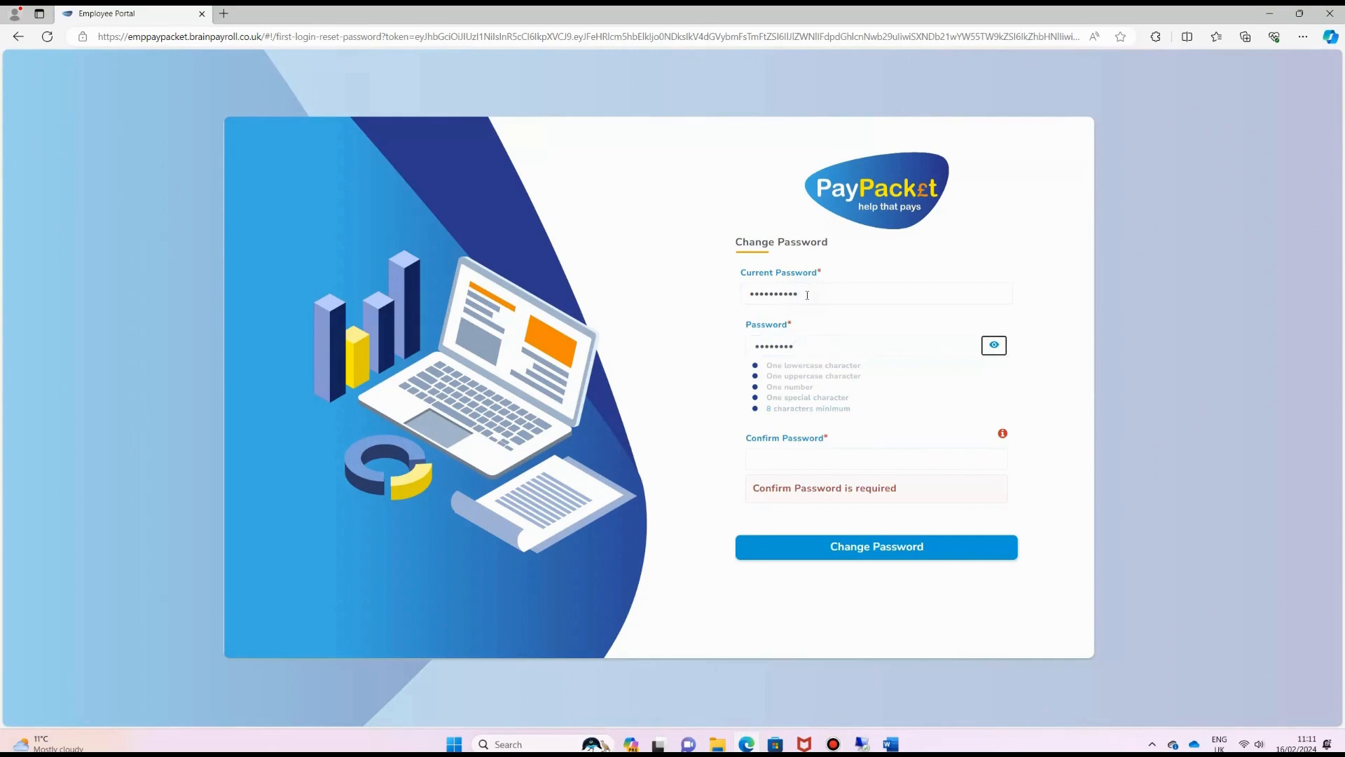
key(Tab)
Re-enter the new password in Confirm Password and submit the password change
text(•••)
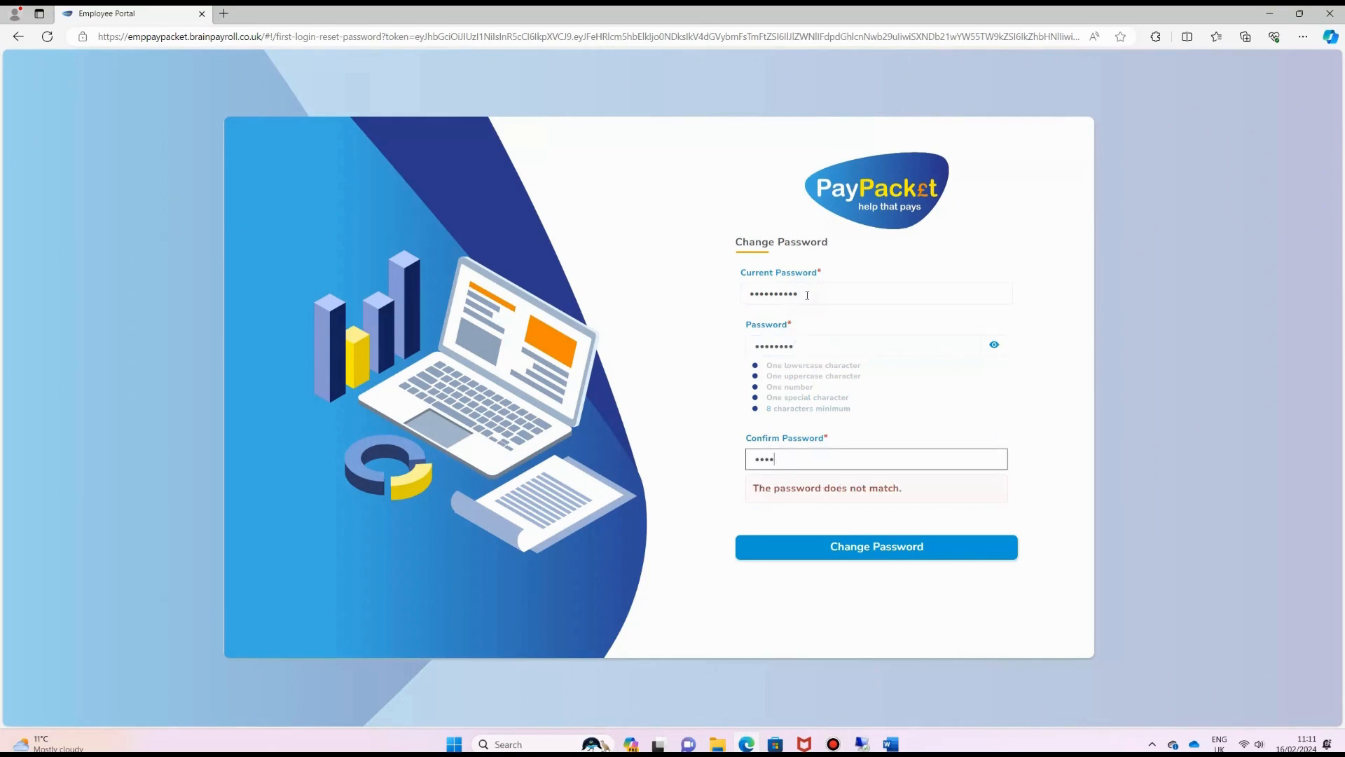
text(•••••)
click(875, 554)
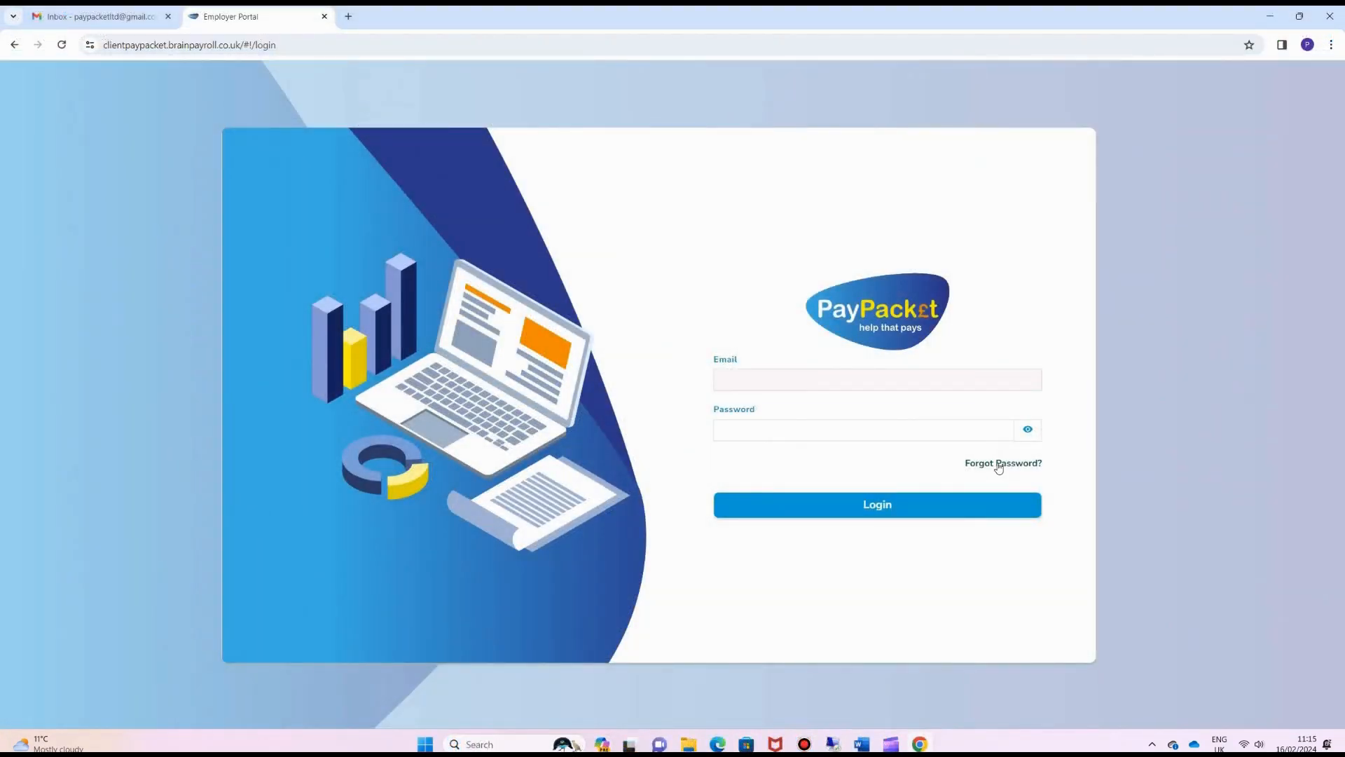
Request a password reset for the employer account's email address
click(999, 468)
text(pay)
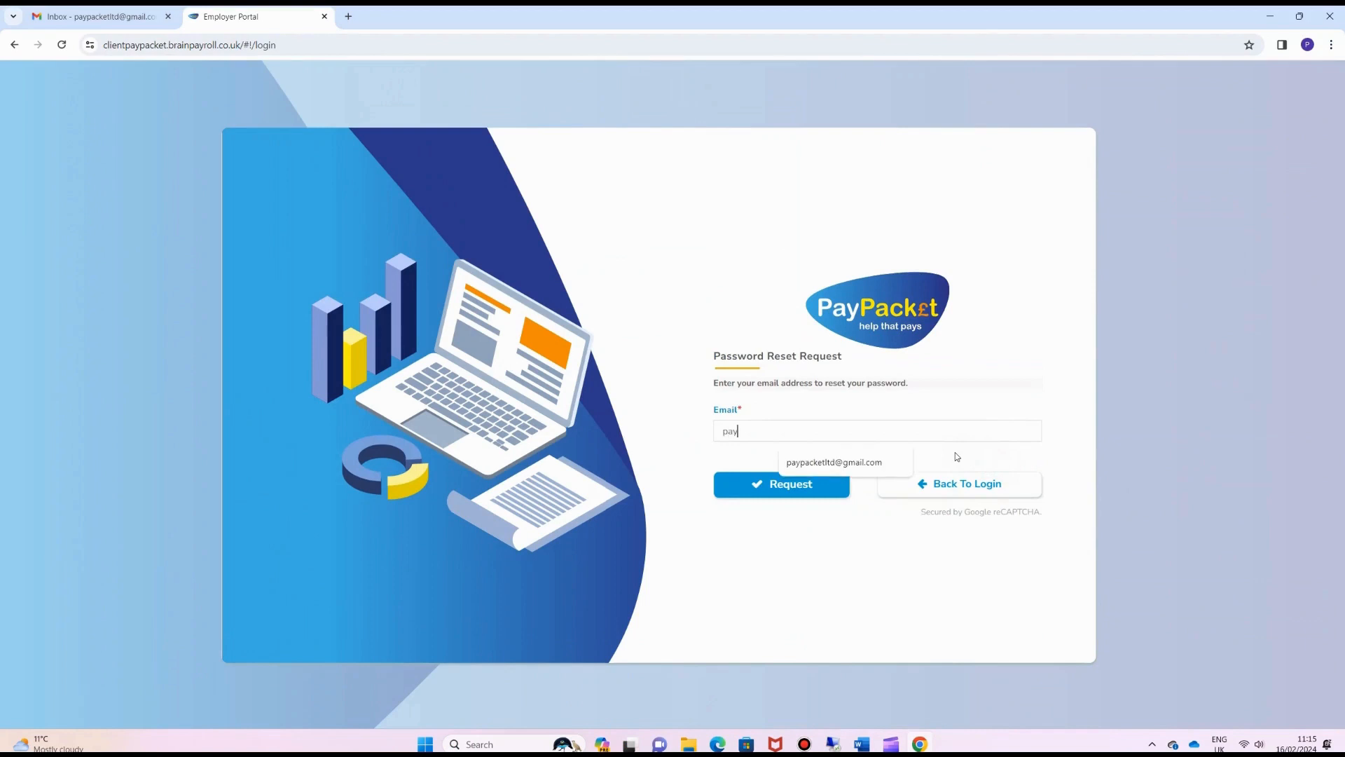
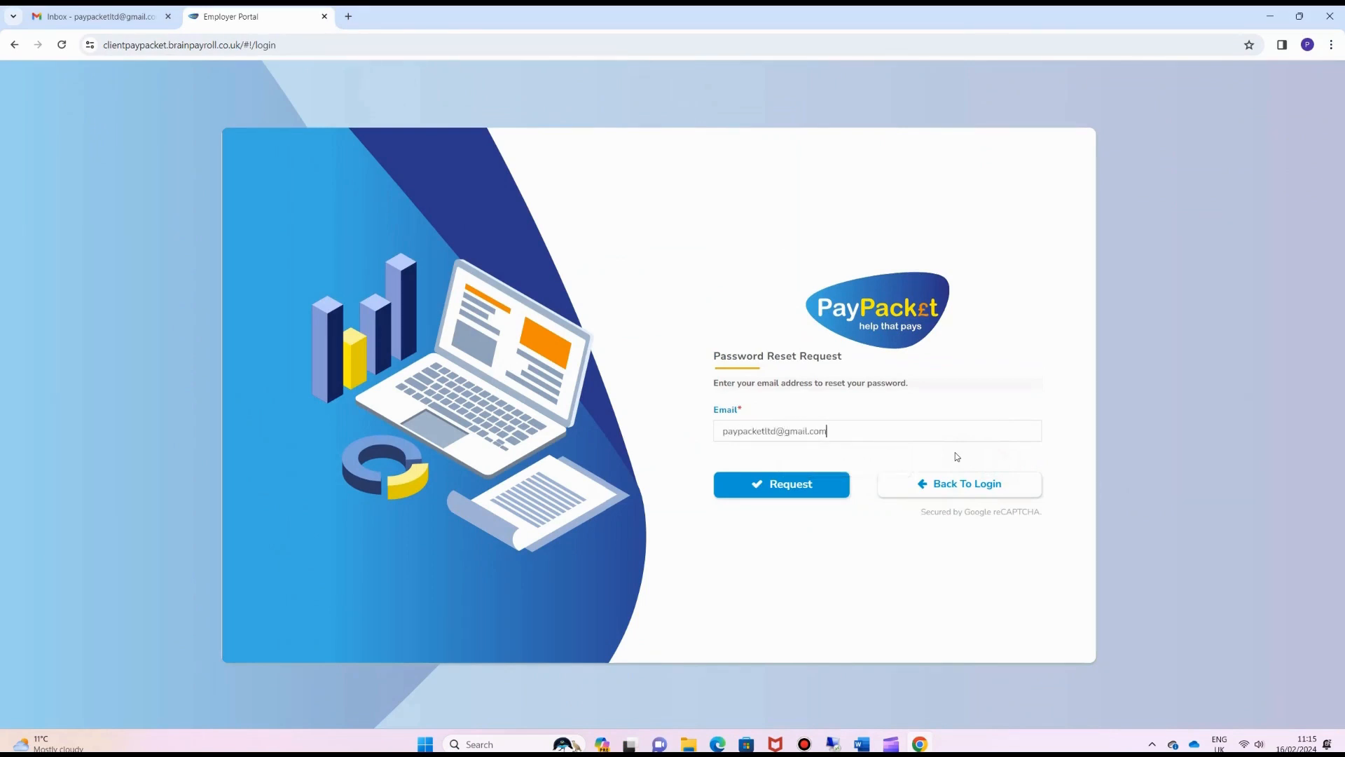
click(786, 484)
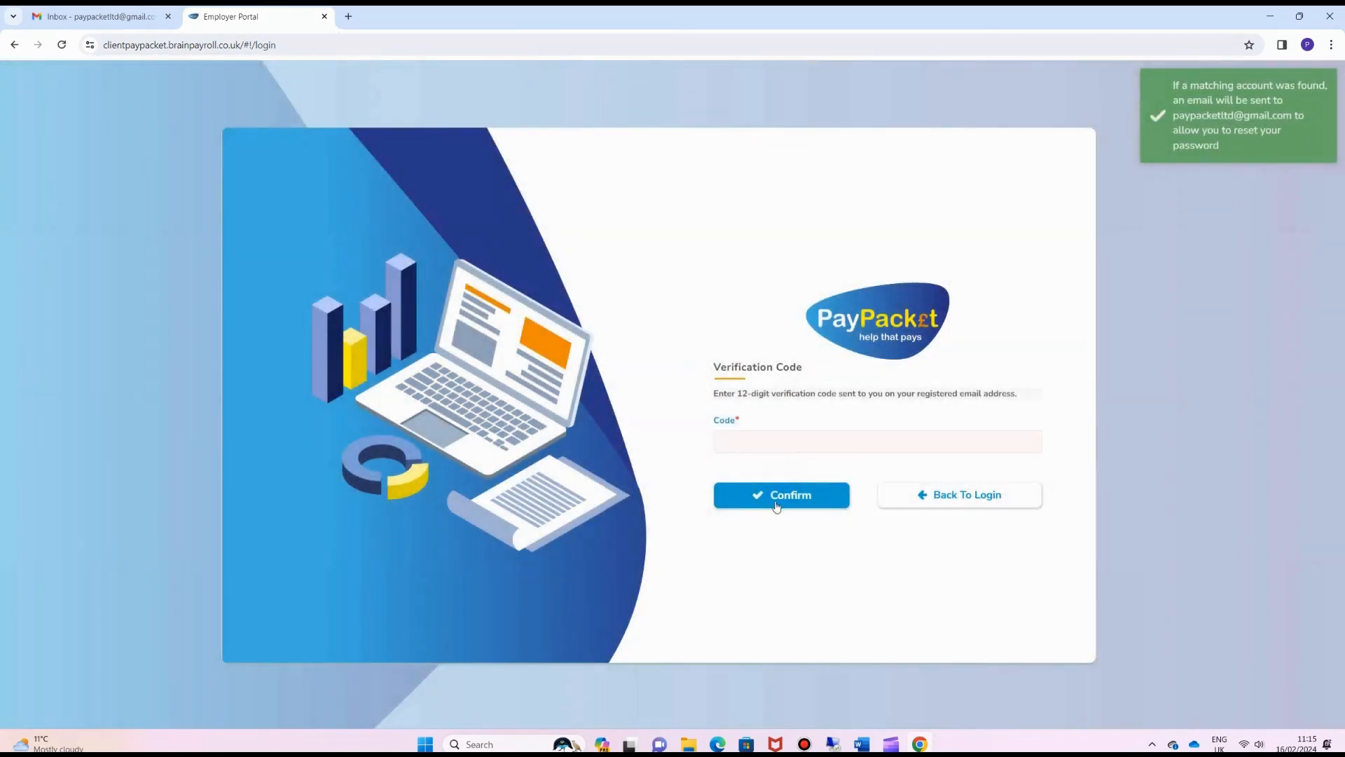
Copy the verification code from the Gmail Reset Password email and return to the portal
click(68, 22)
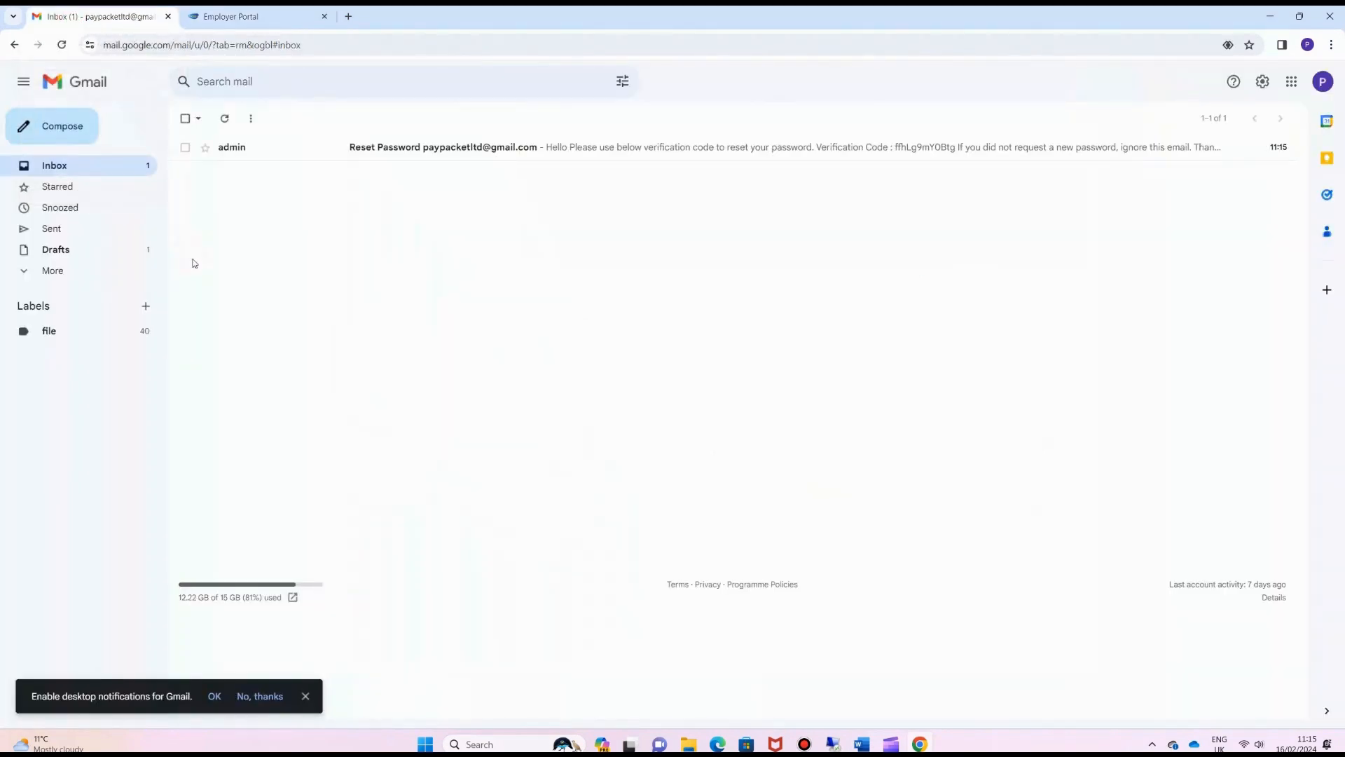
click(388, 148)
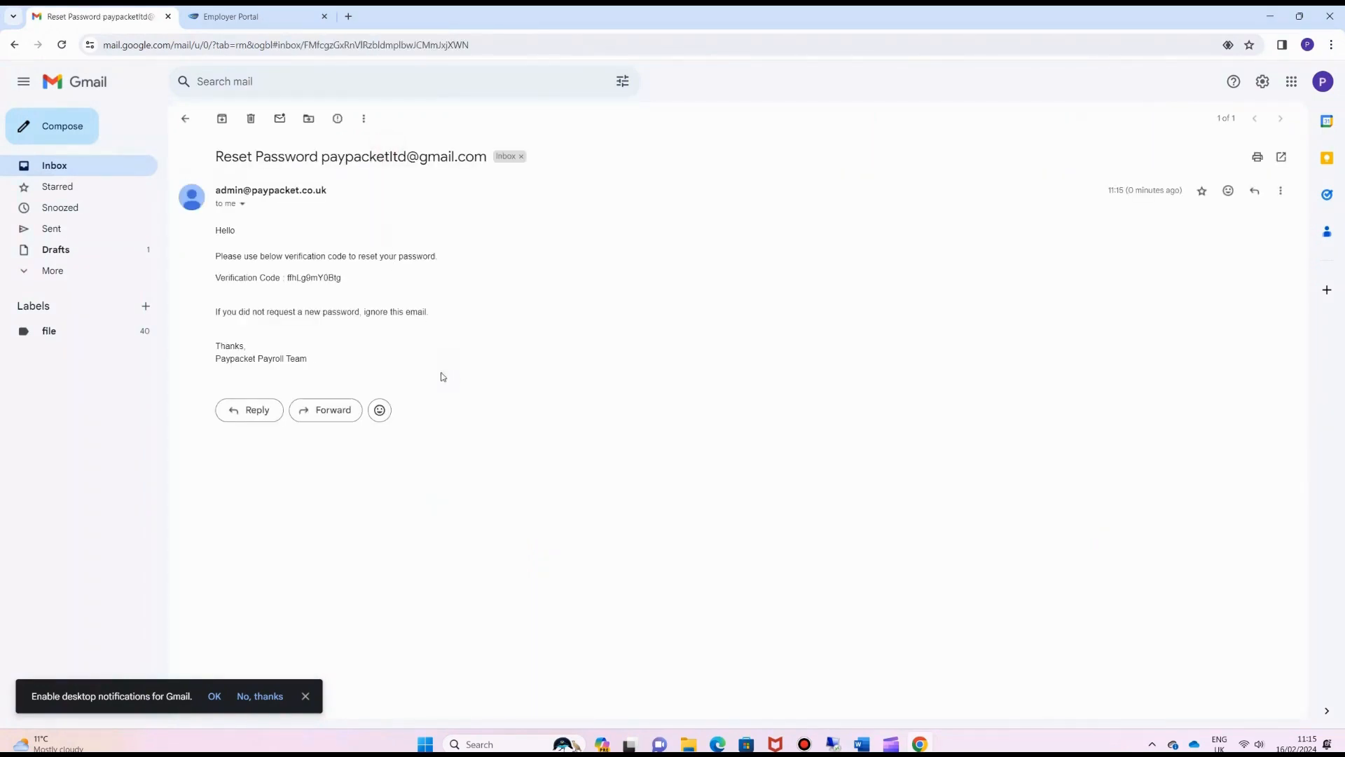
double_click(312, 278)
key(ctrl+c)
click(255, 20)
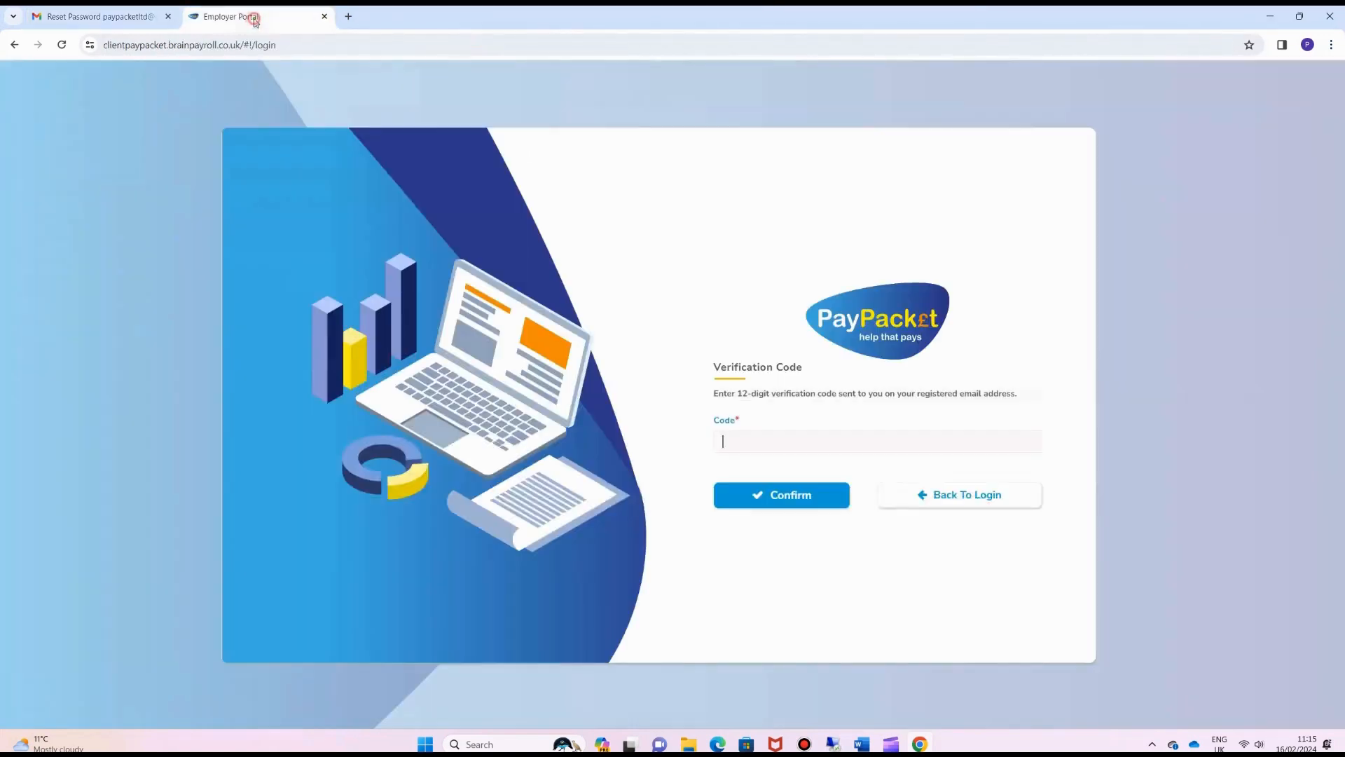
Paste the emailed verification code into the Code field and confirm it
key(ctrl+v)
click(797, 498)
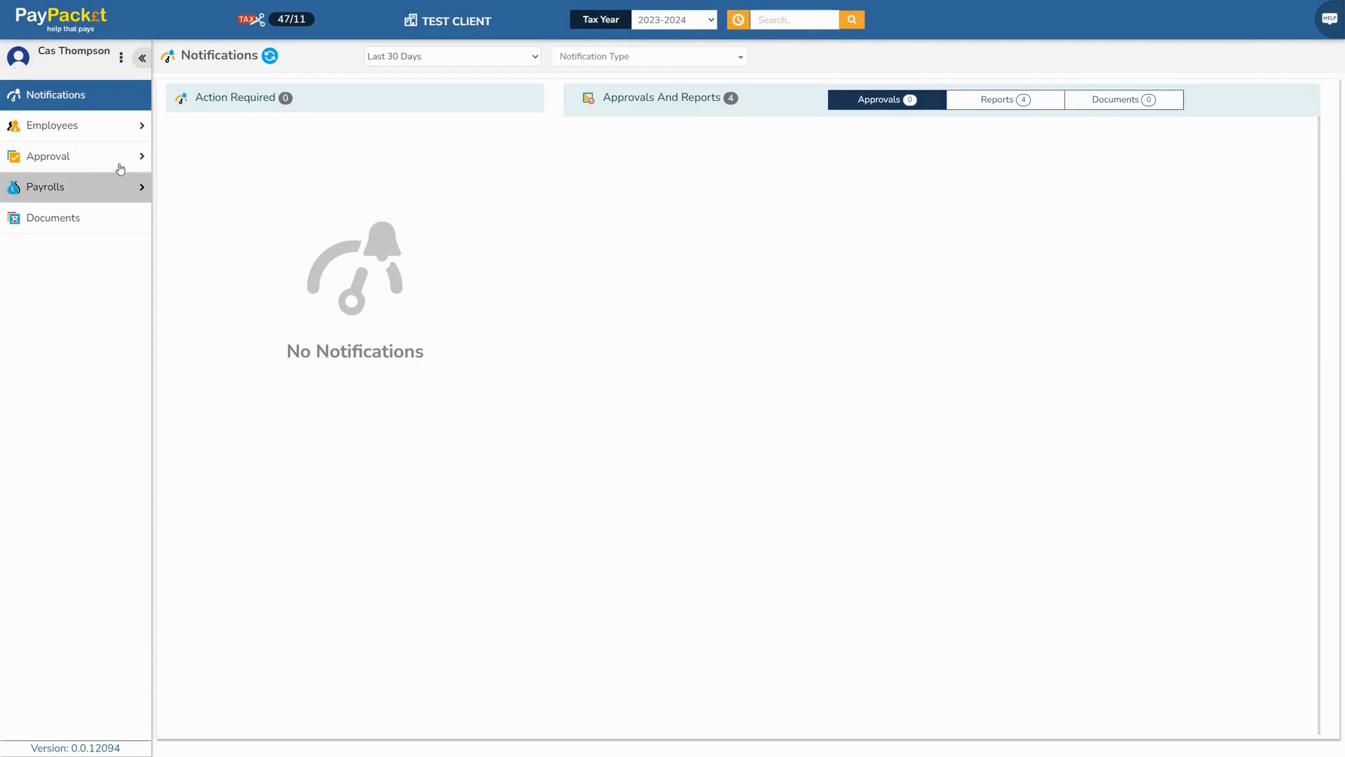
Go to Employees > Employee List Advanced and choose More Actions > Generate Invite Link
click(65, 130)
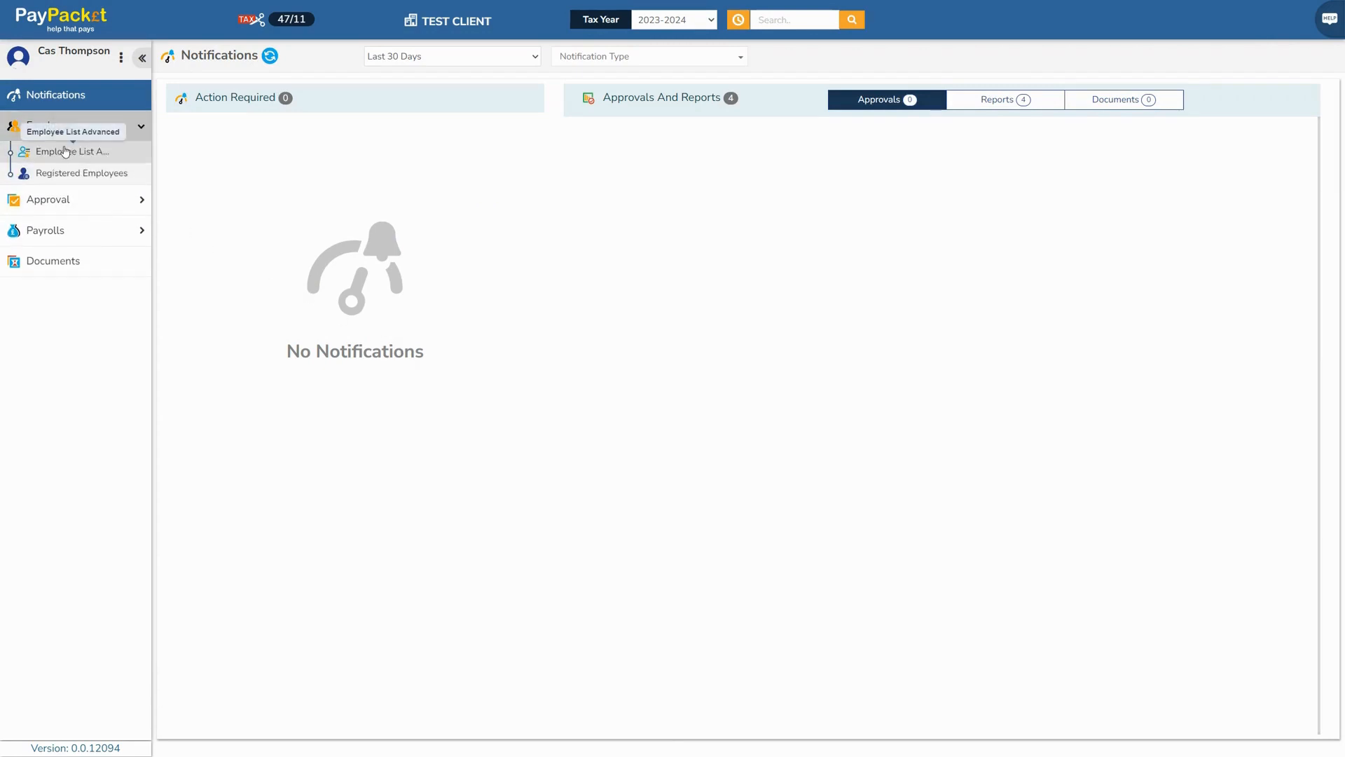
click(63, 153)
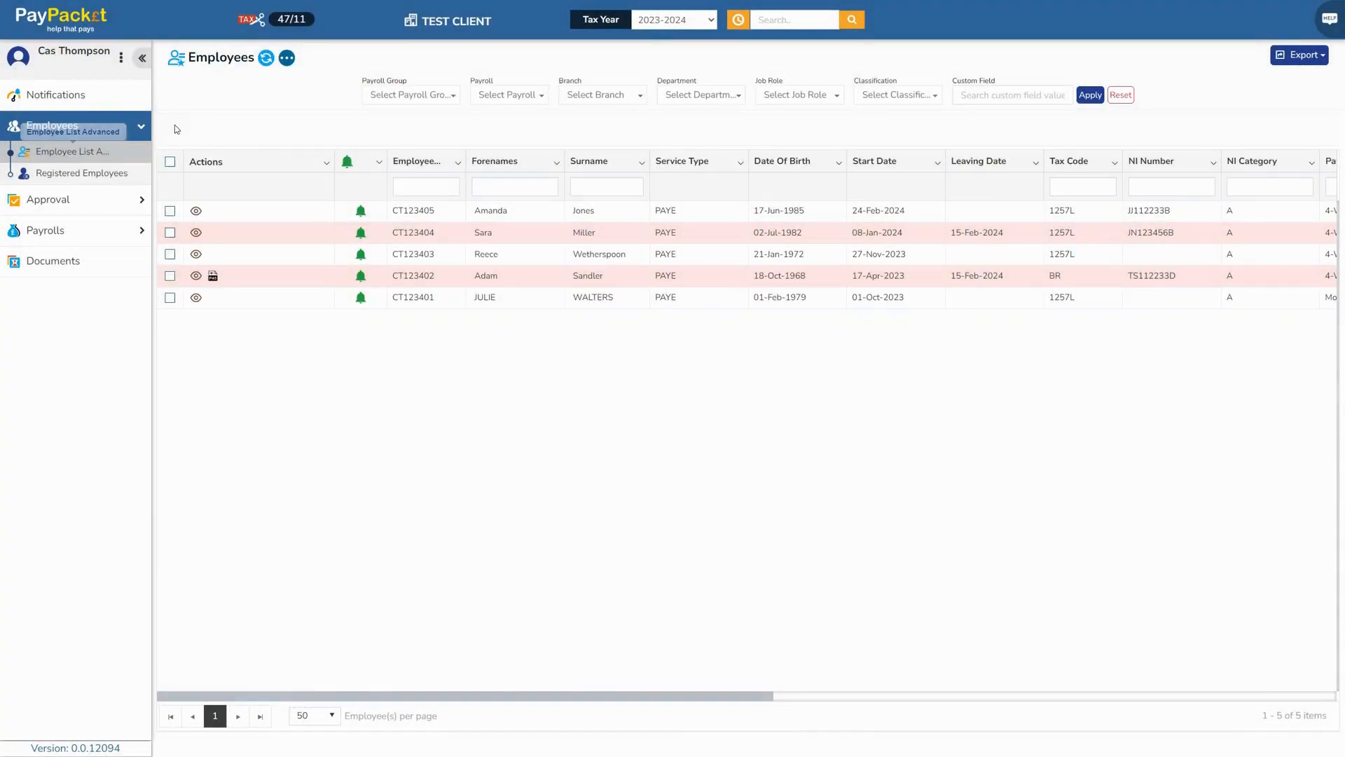
click(286, 58)
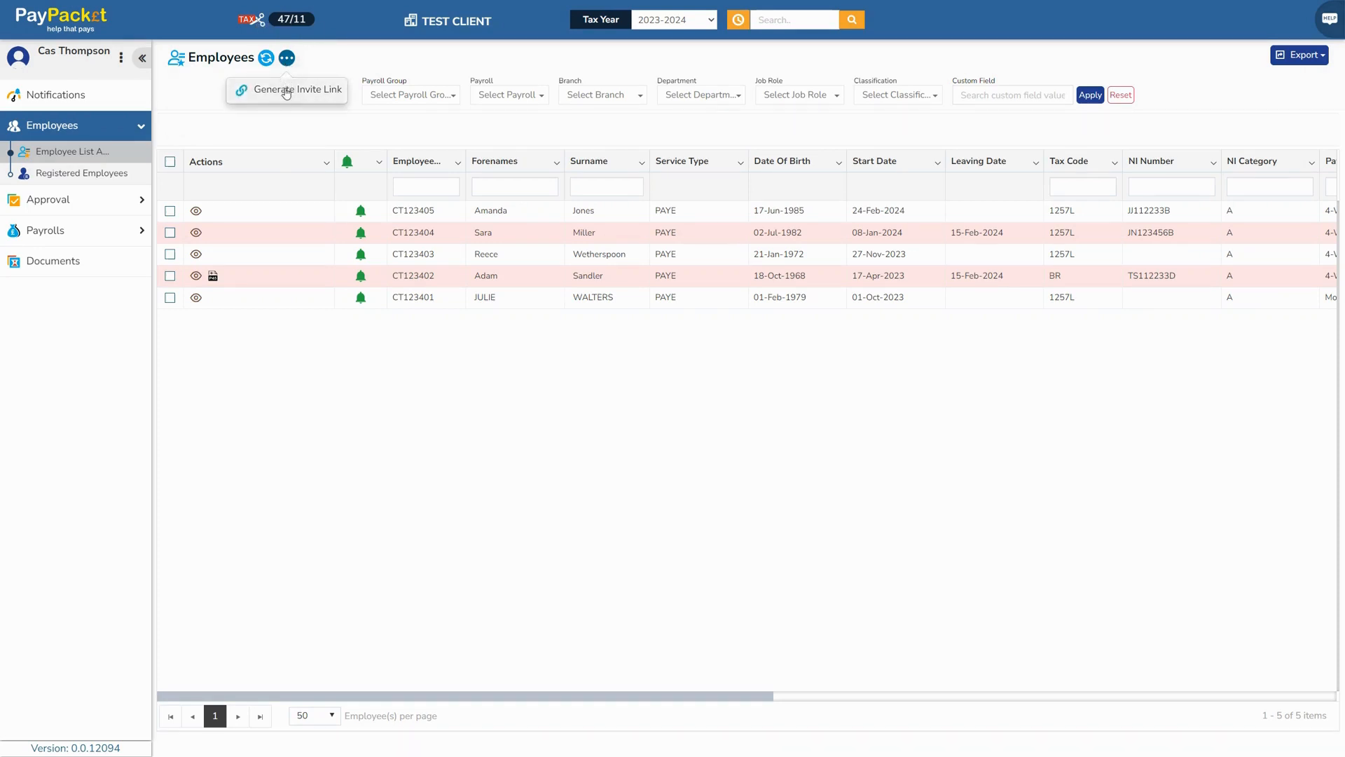
click(286, 91)
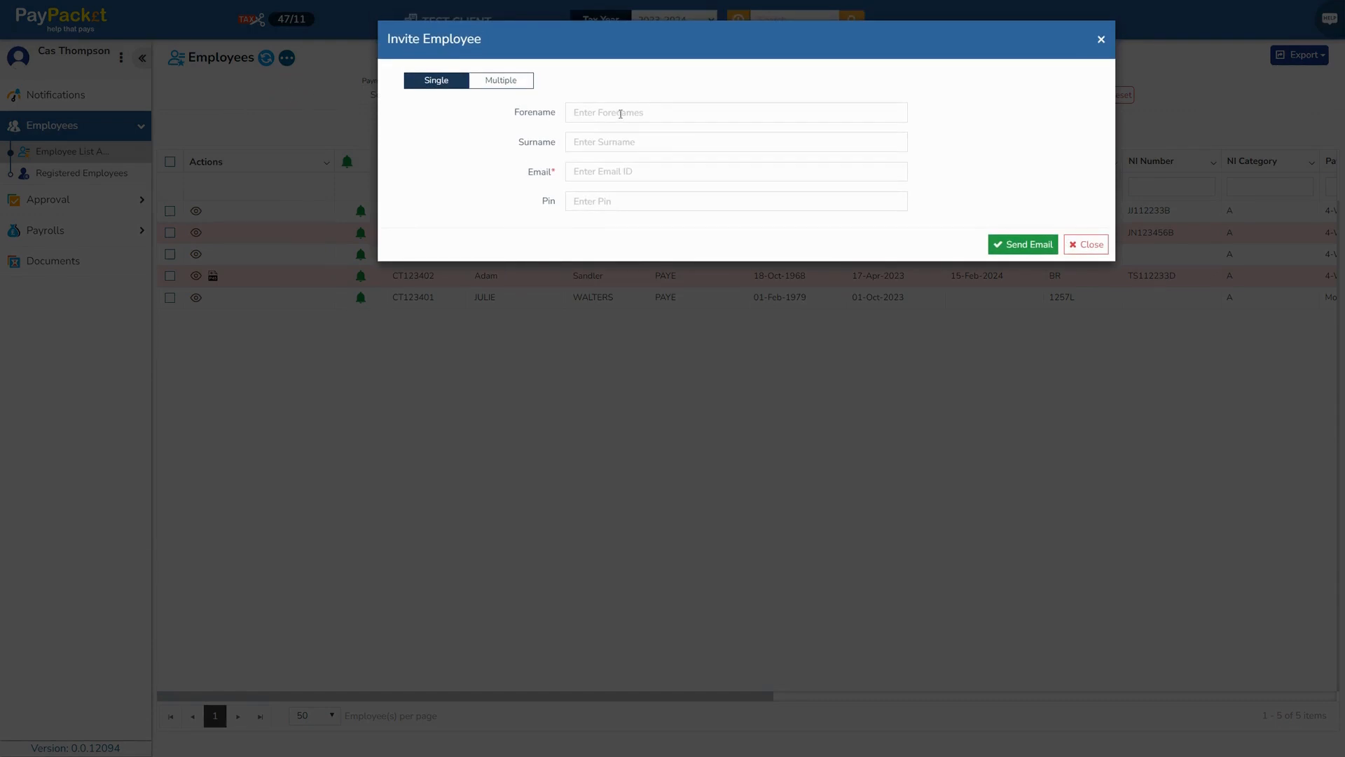
Enter the new employee's forename, surname and email address, and send the invite email
click(621, 113)
key(Return)
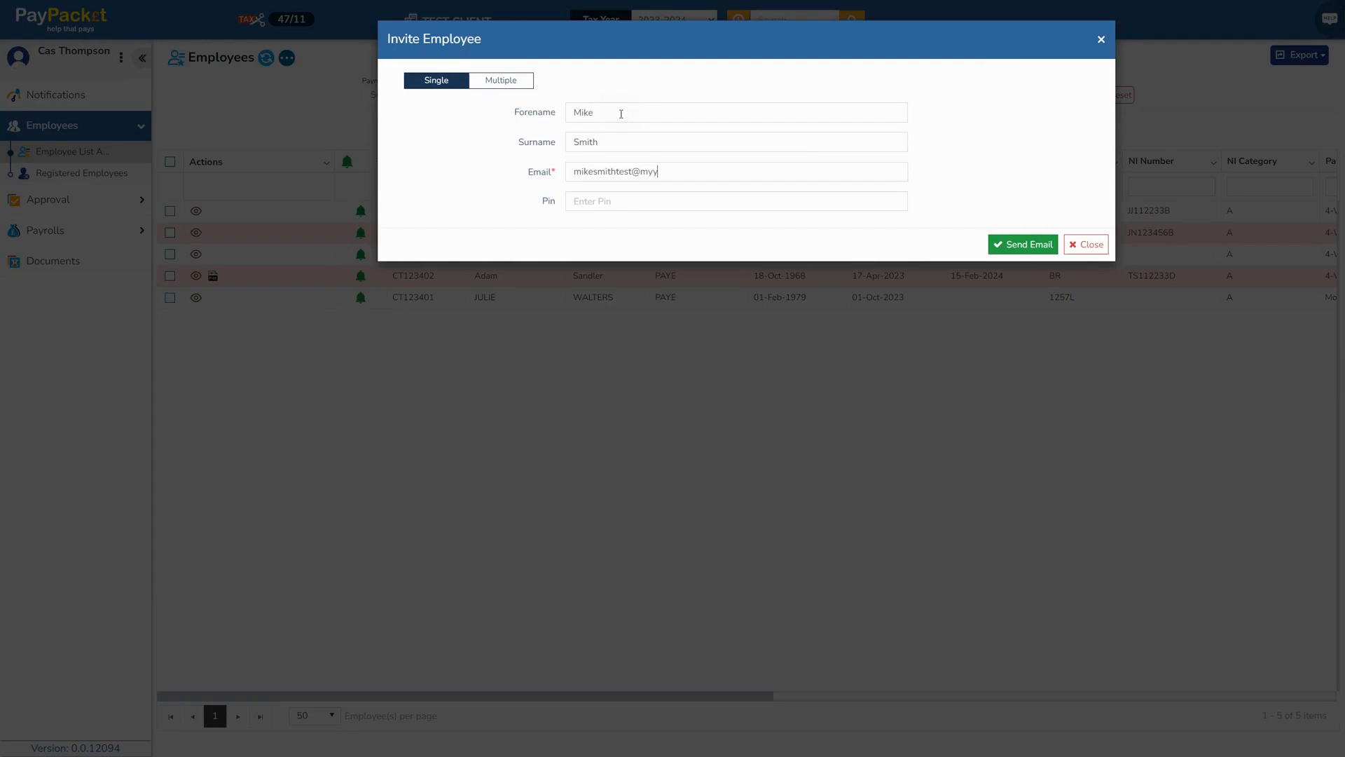
text(password)
click(1015, 245)
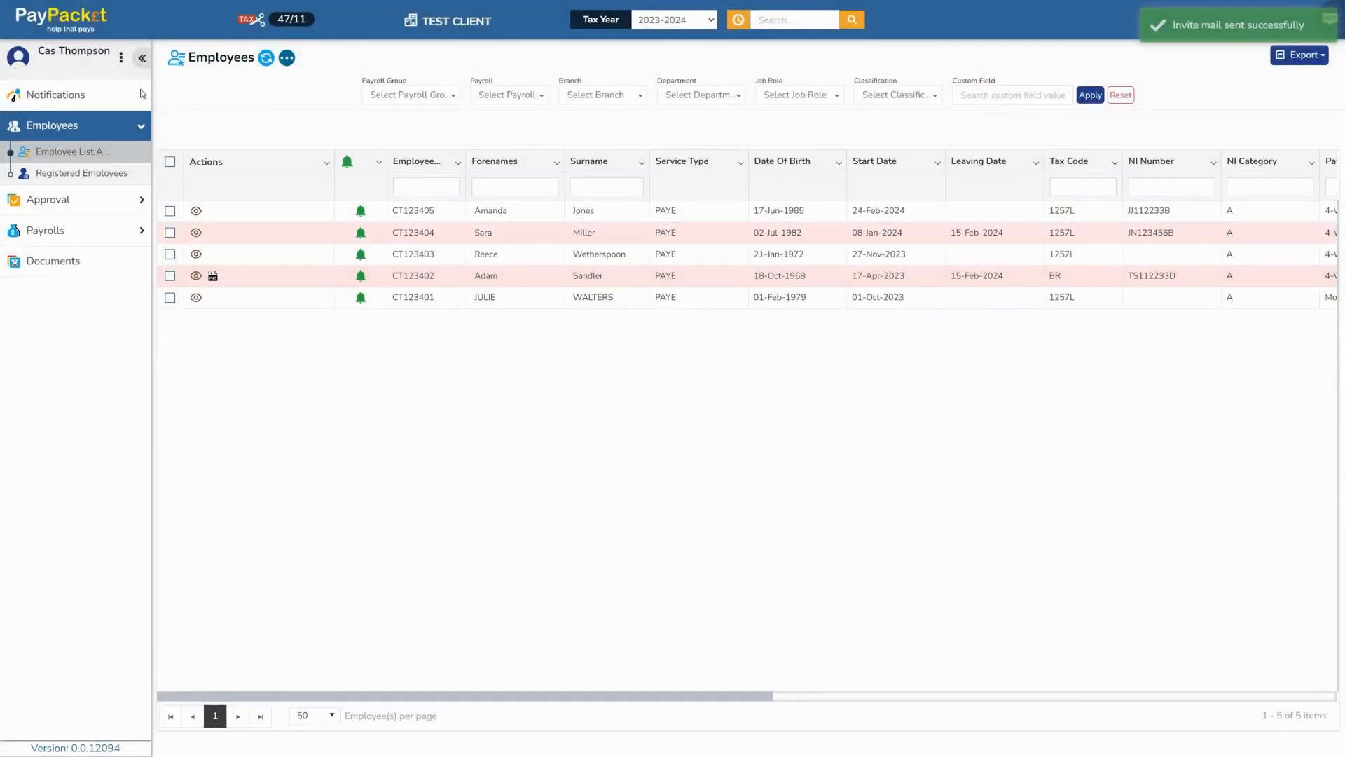
Filter the Registered Employees list by Select All Status to show all four employees
click(63, 177)
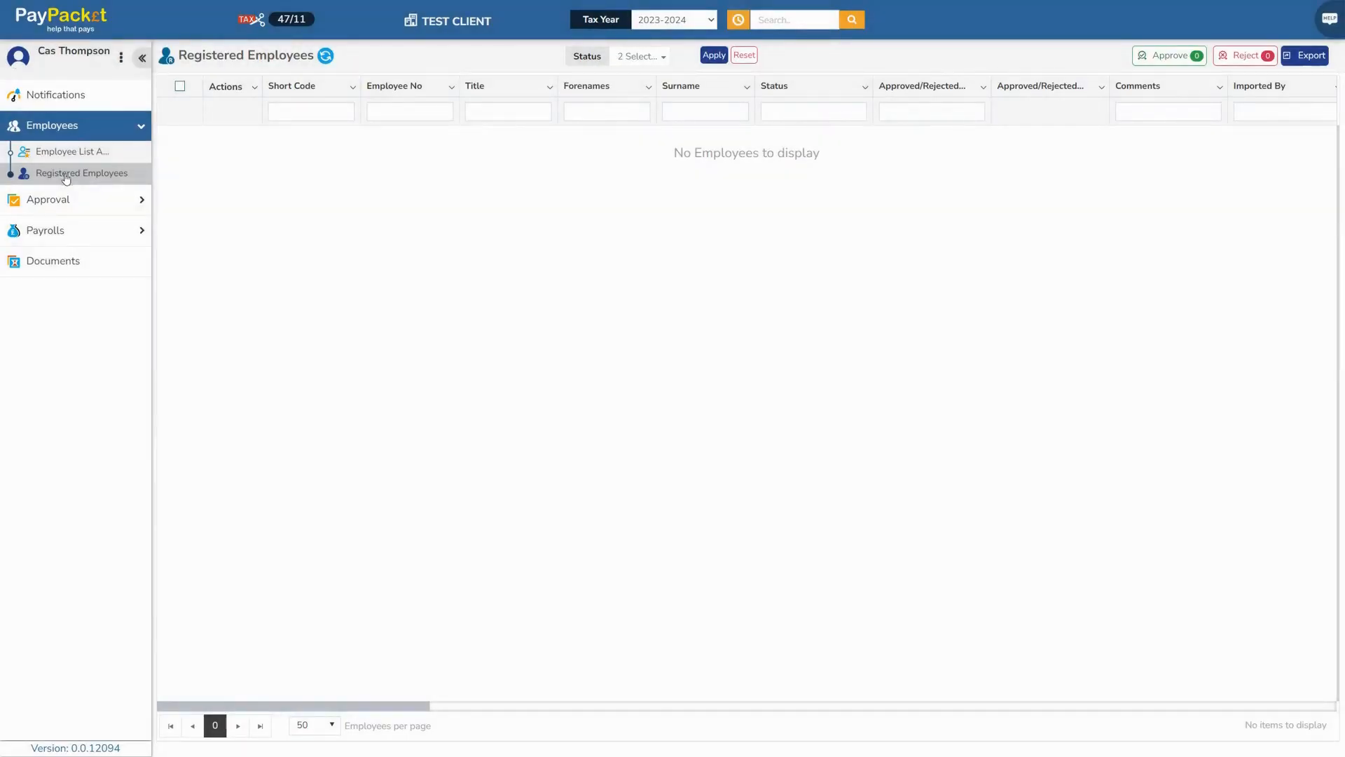
click(651, 56)
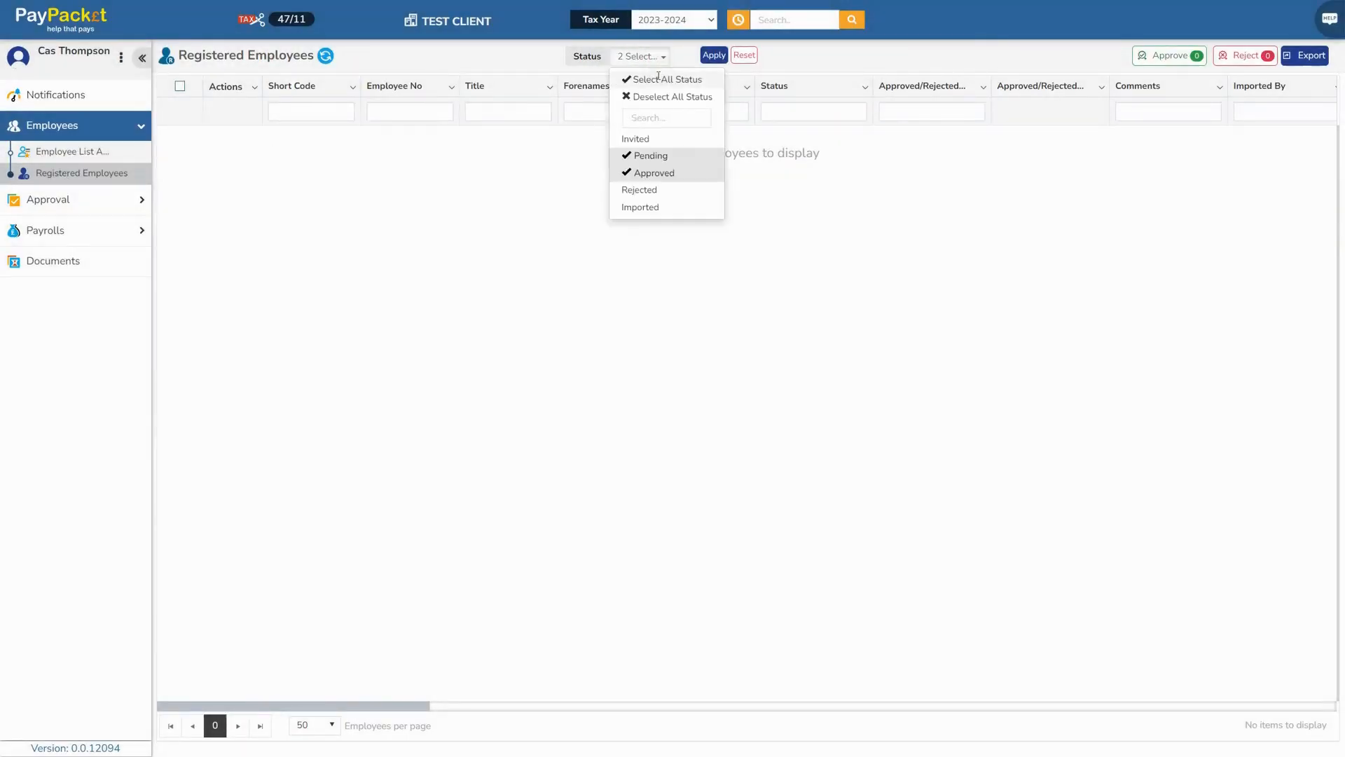
click(659, 78)
click(714, 58)
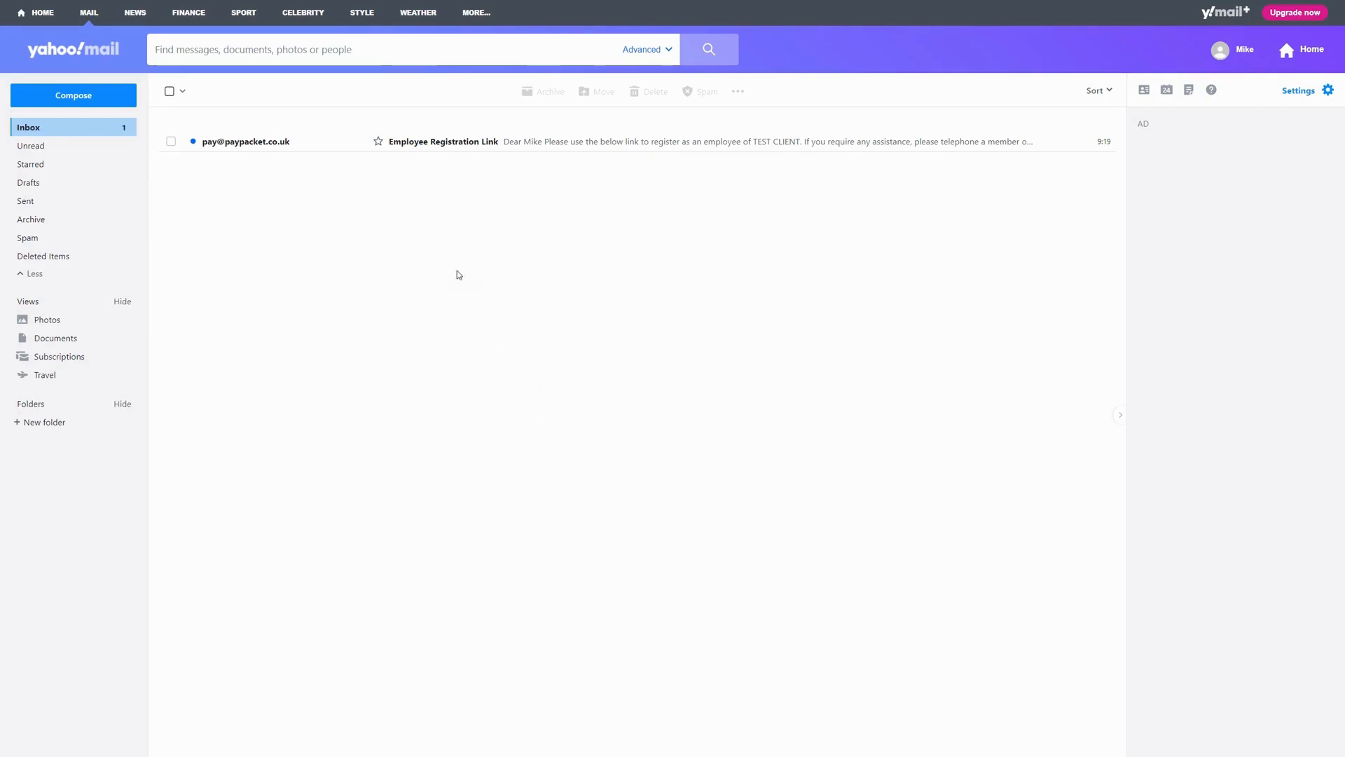
Open the Employee Registration Link email in Yahoo Mail and follow its Click Here link
click(245, 143)
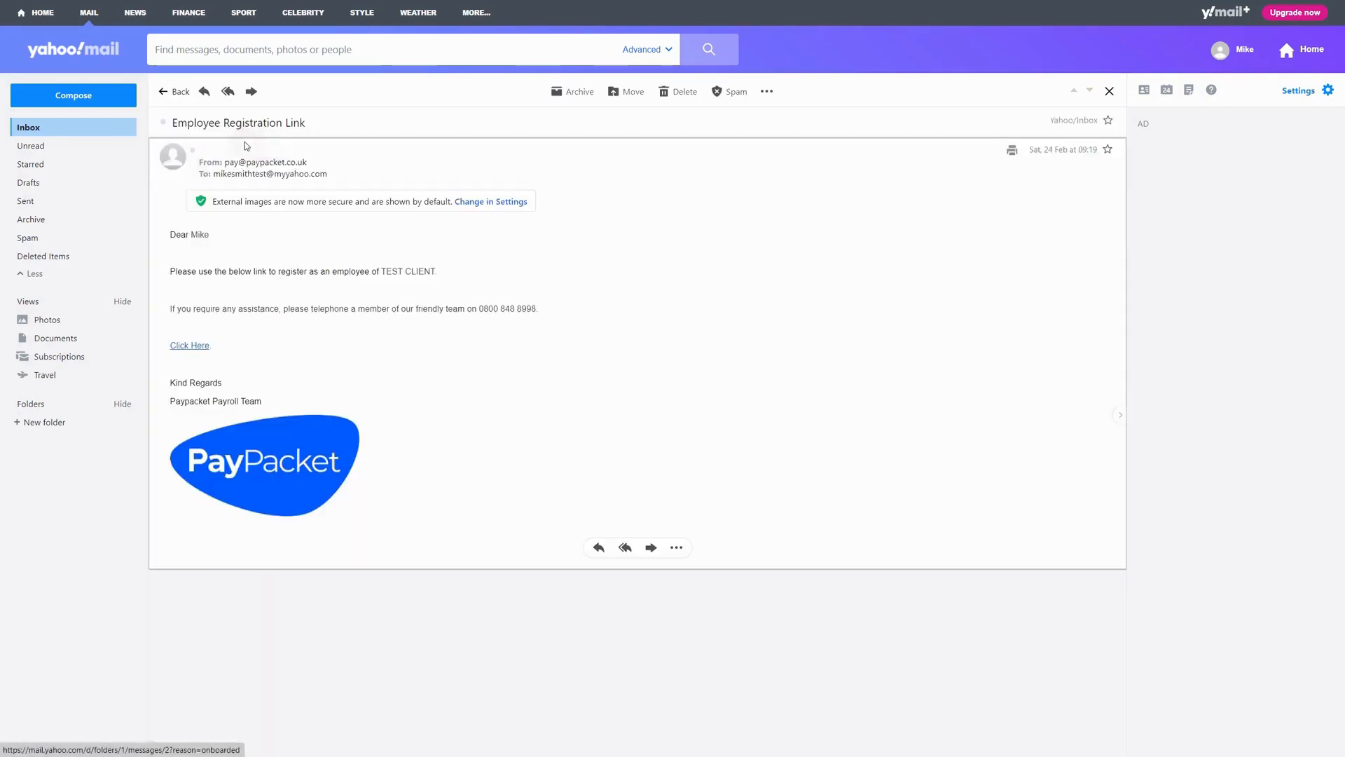
click(203, 346)
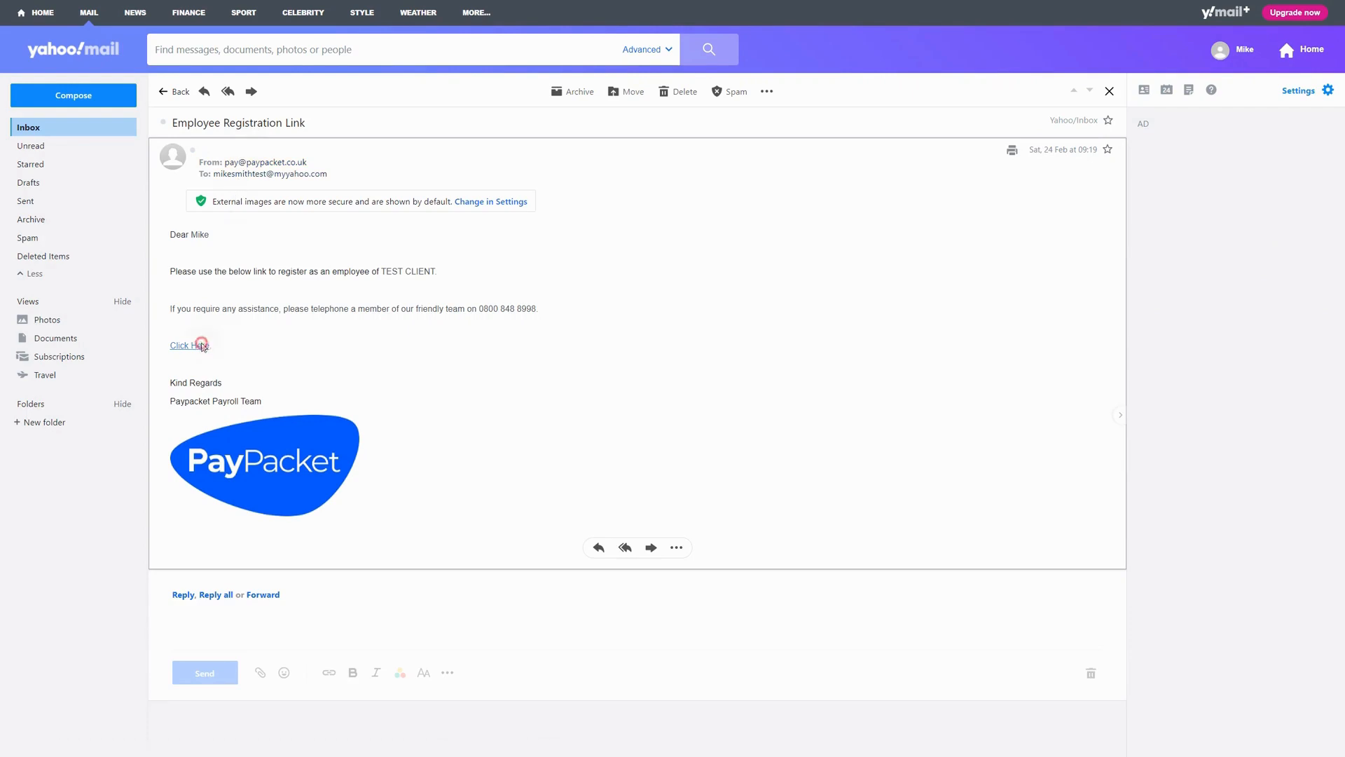
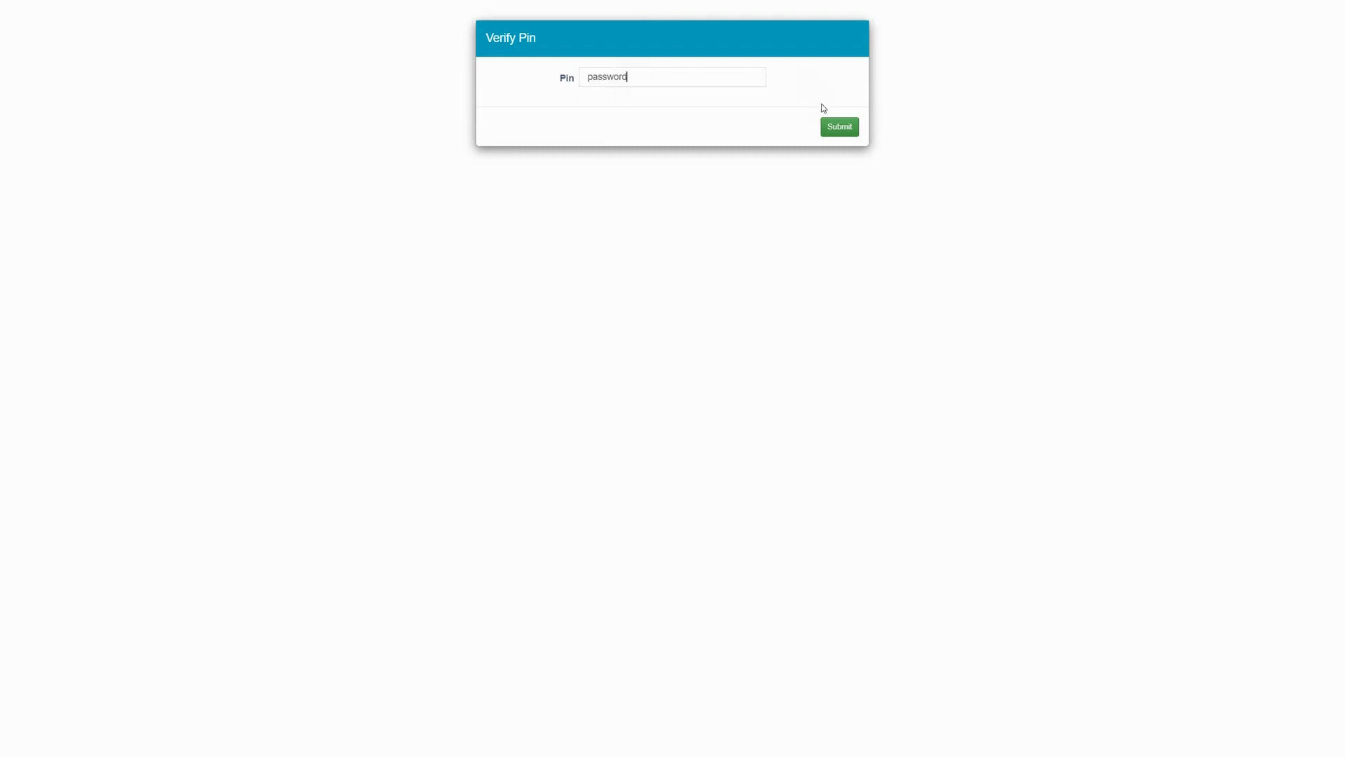
Verify the PIN, then set the title to Mr and date of birth to 13/07/1982
click(838, 127)
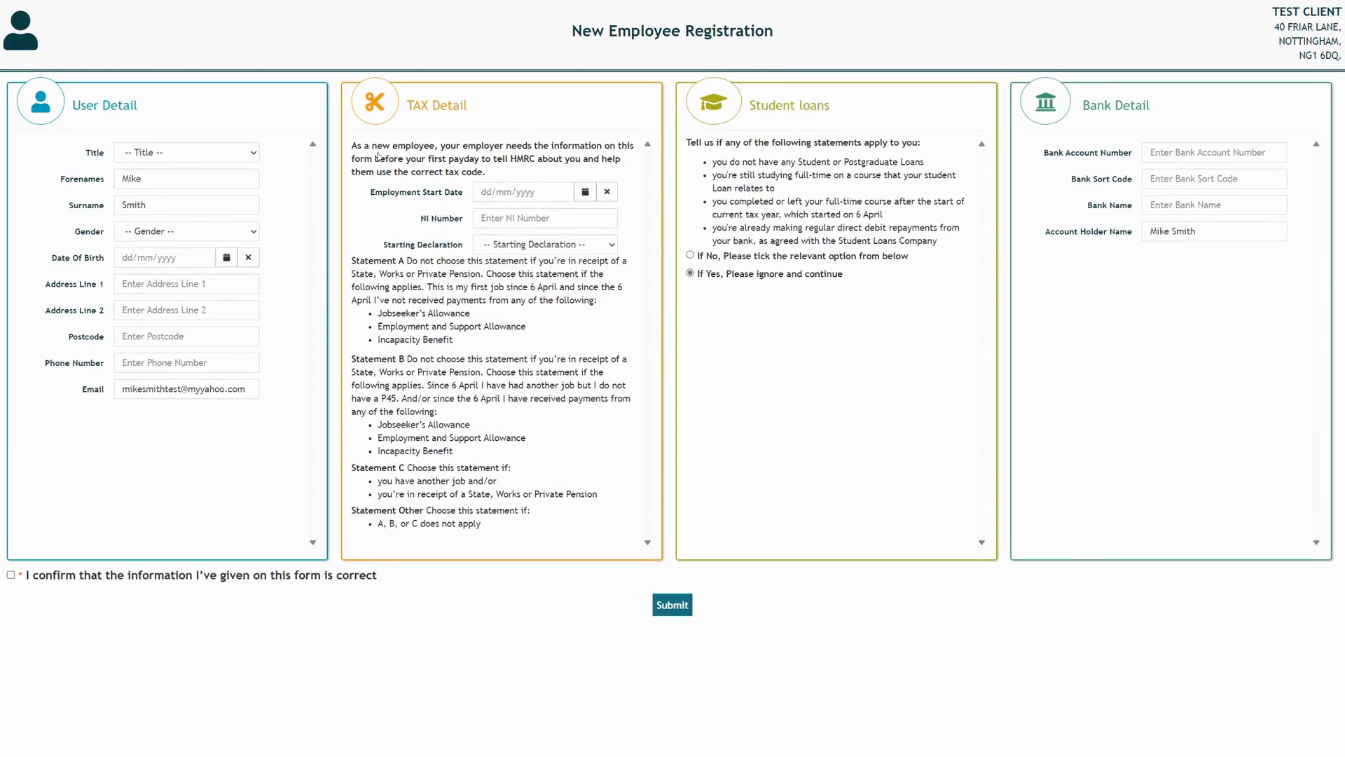
click(210, 155)
click(176, 182)
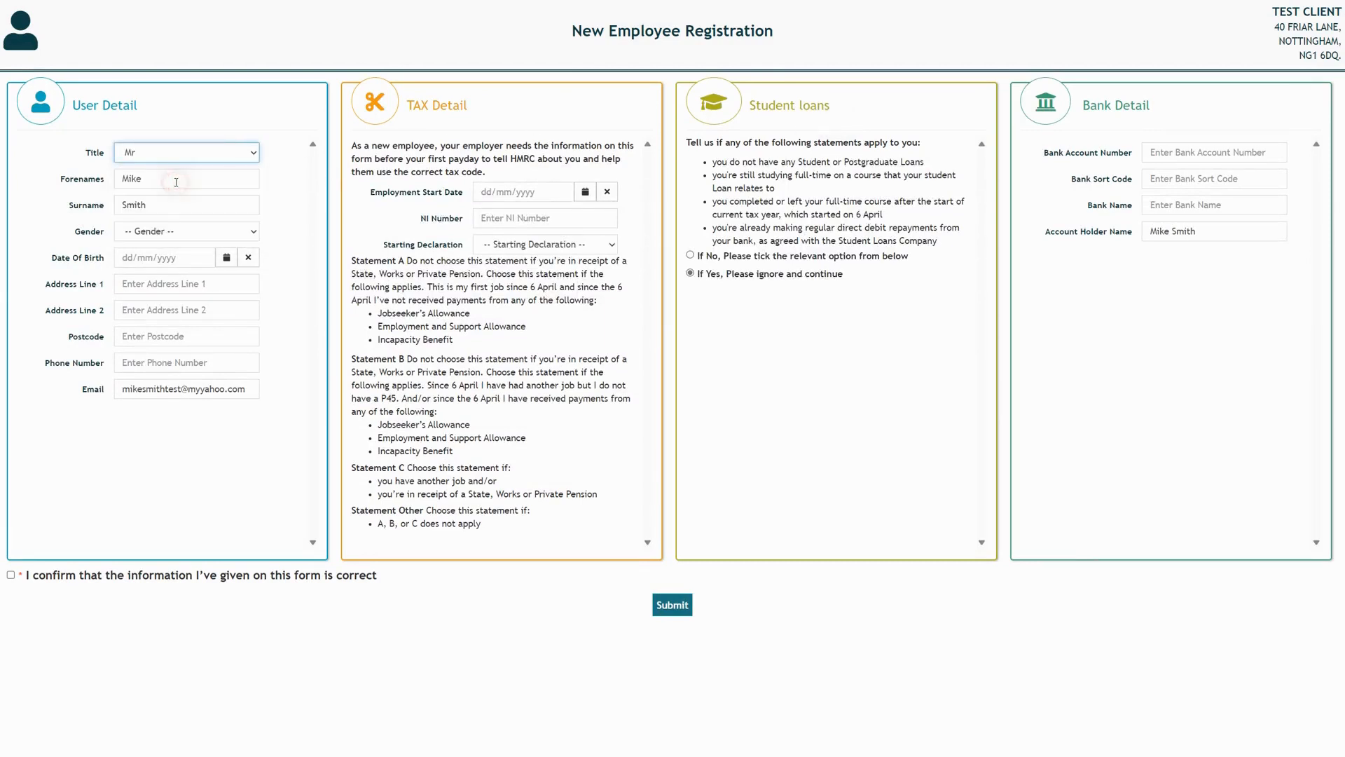
click(124, 256)
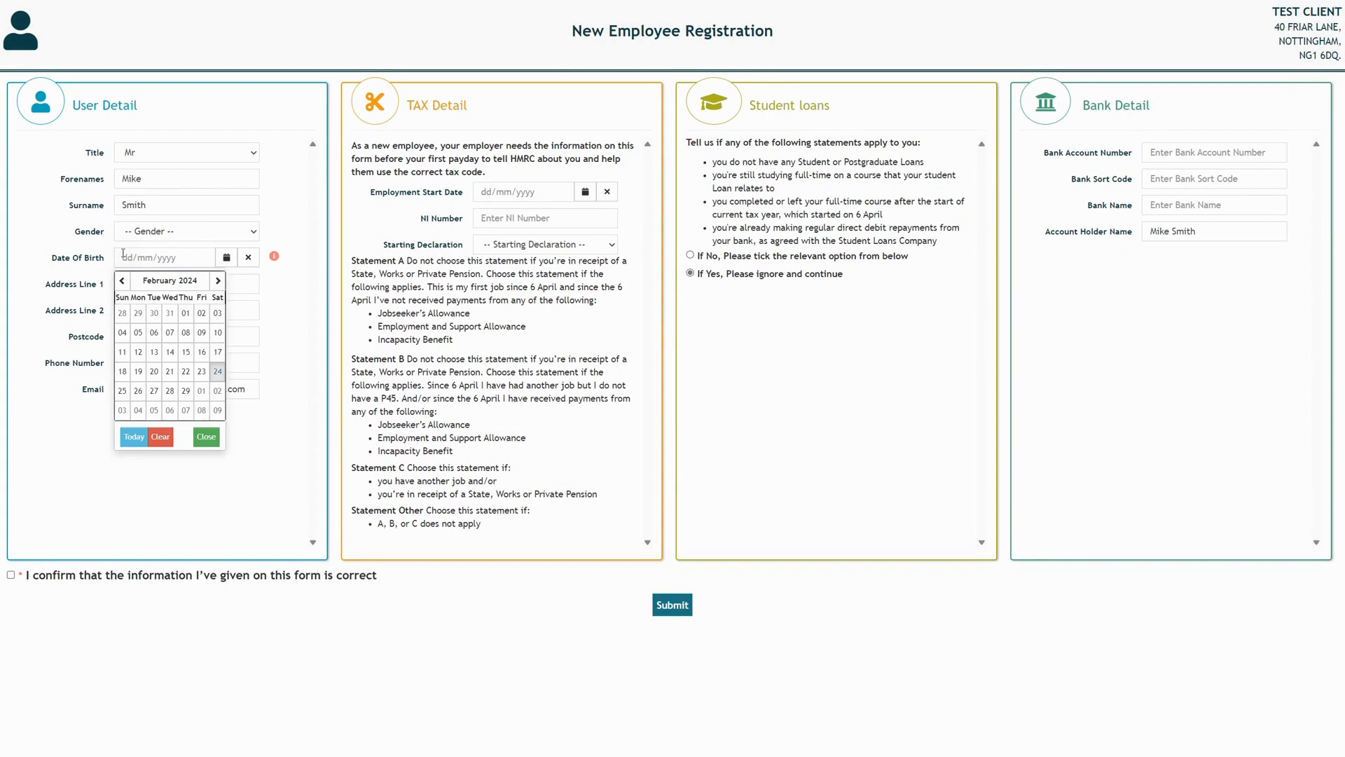
key(Escape)
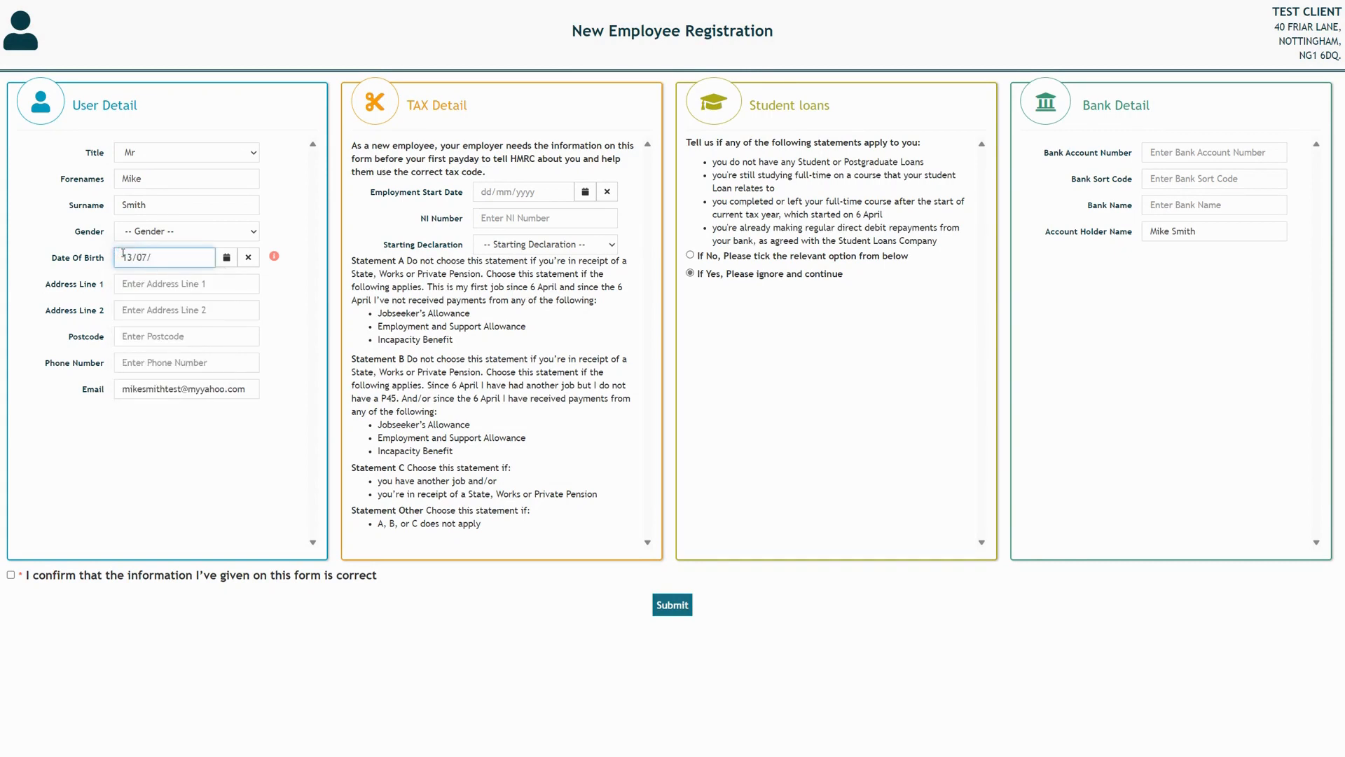
key(Tab)
key(Tab)
key(Tab)
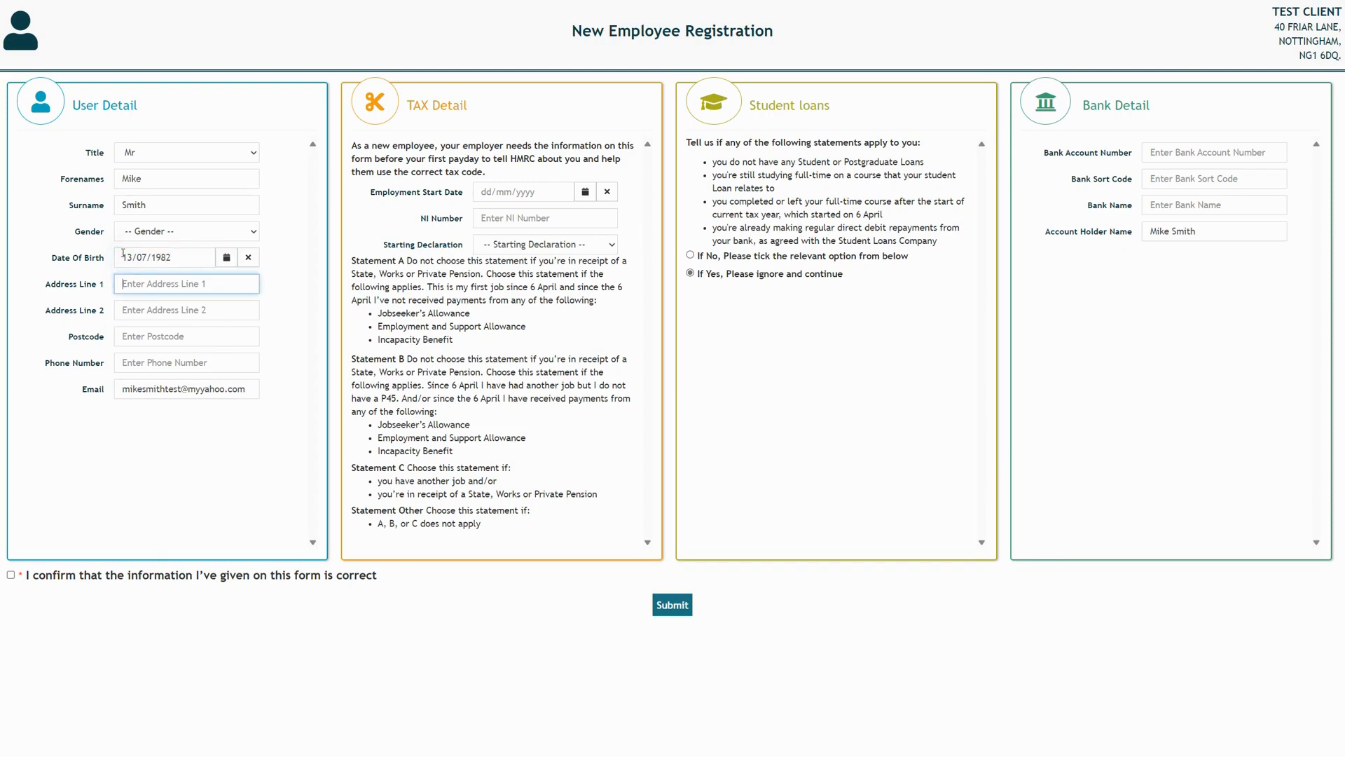
Enter the employee's address lines, postcode and phone number, and submit the registration form
key(Tab)
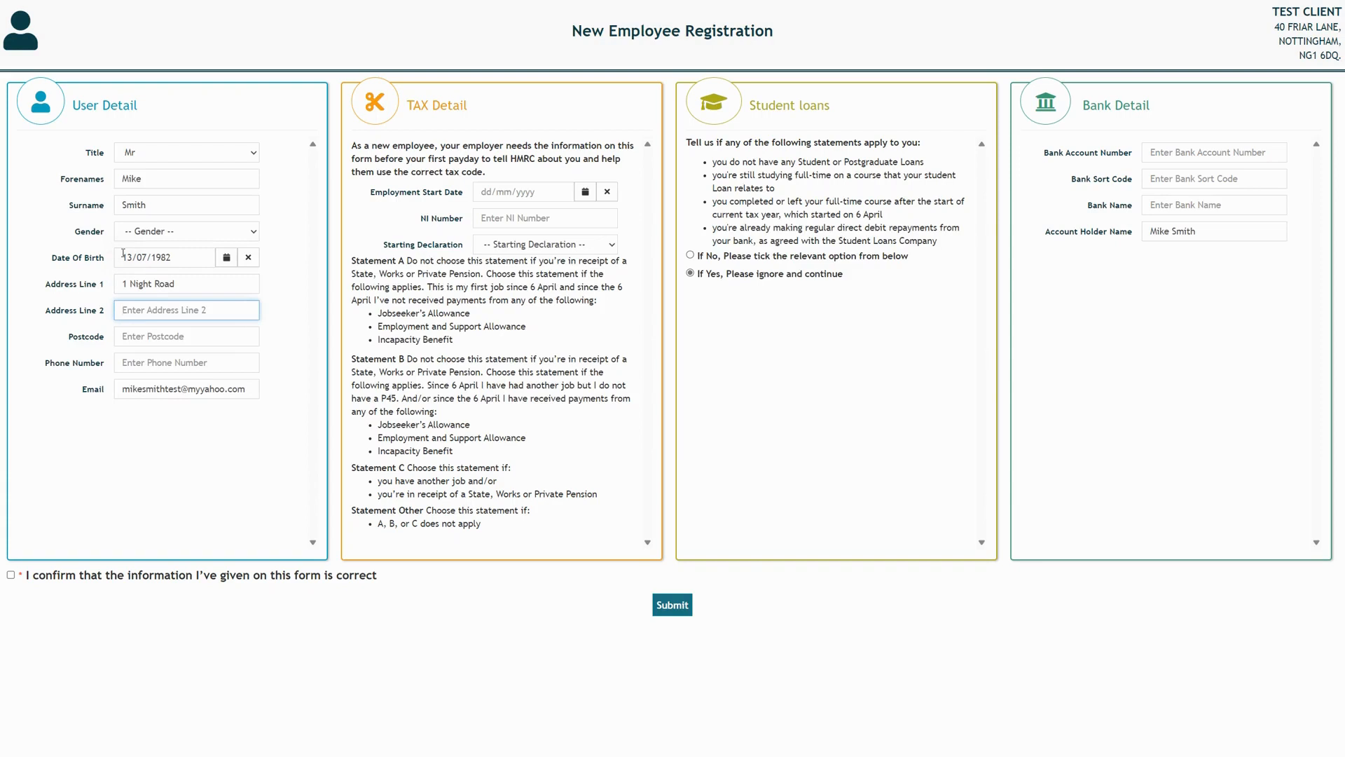
key(Tab)
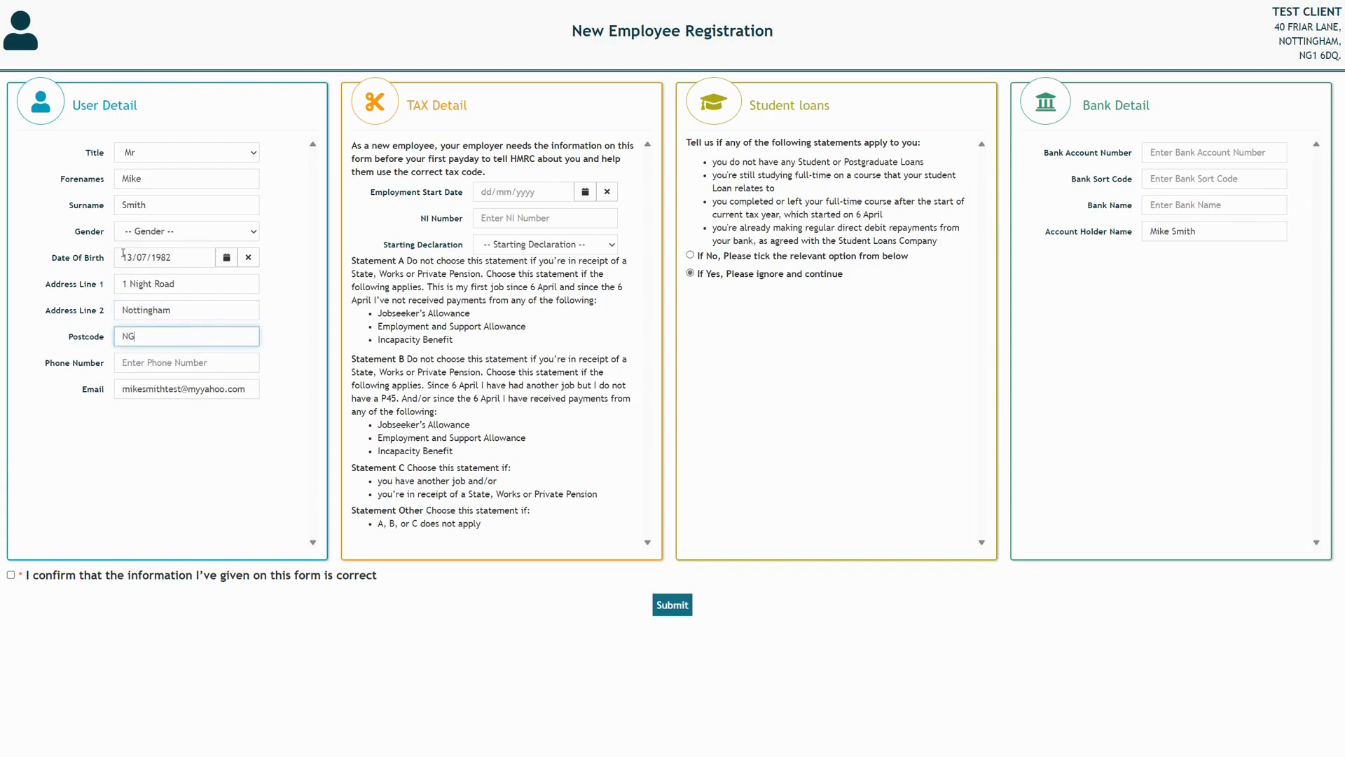
key(Tab)
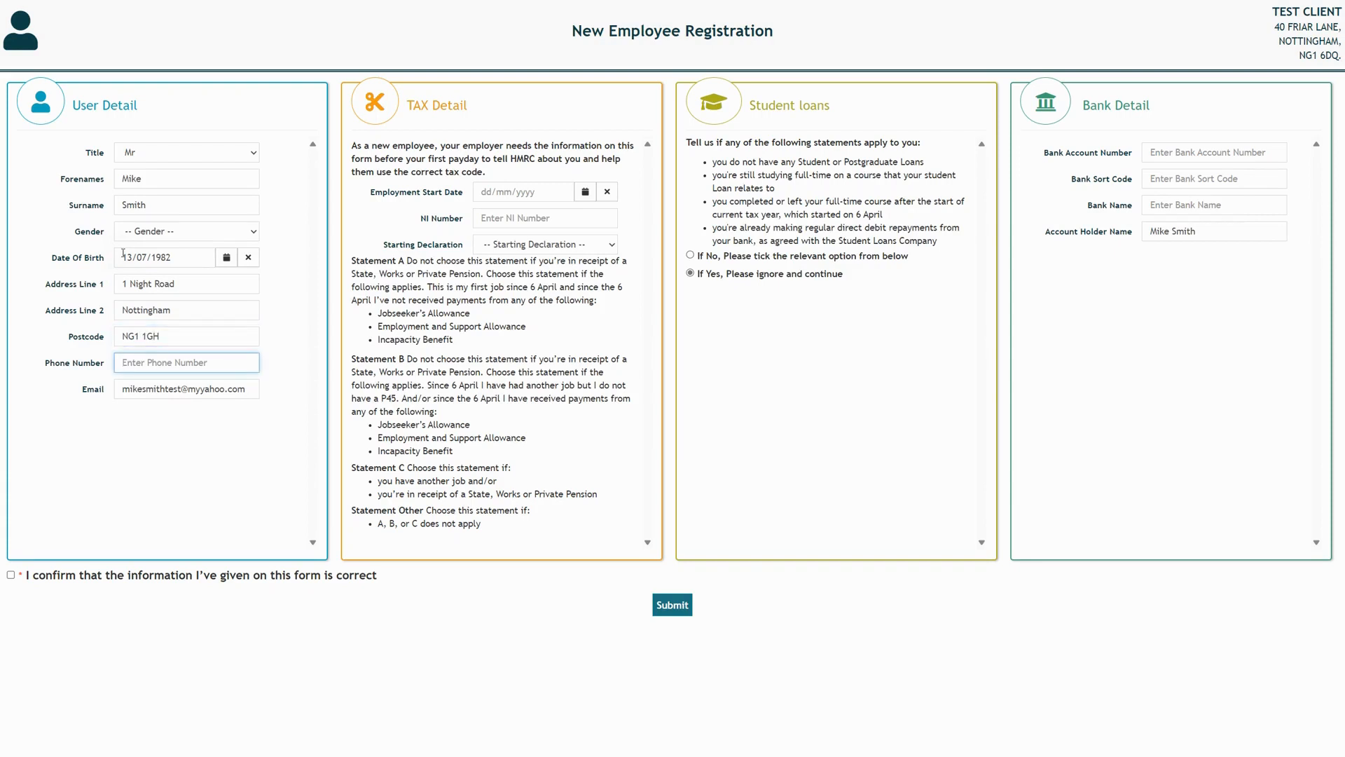
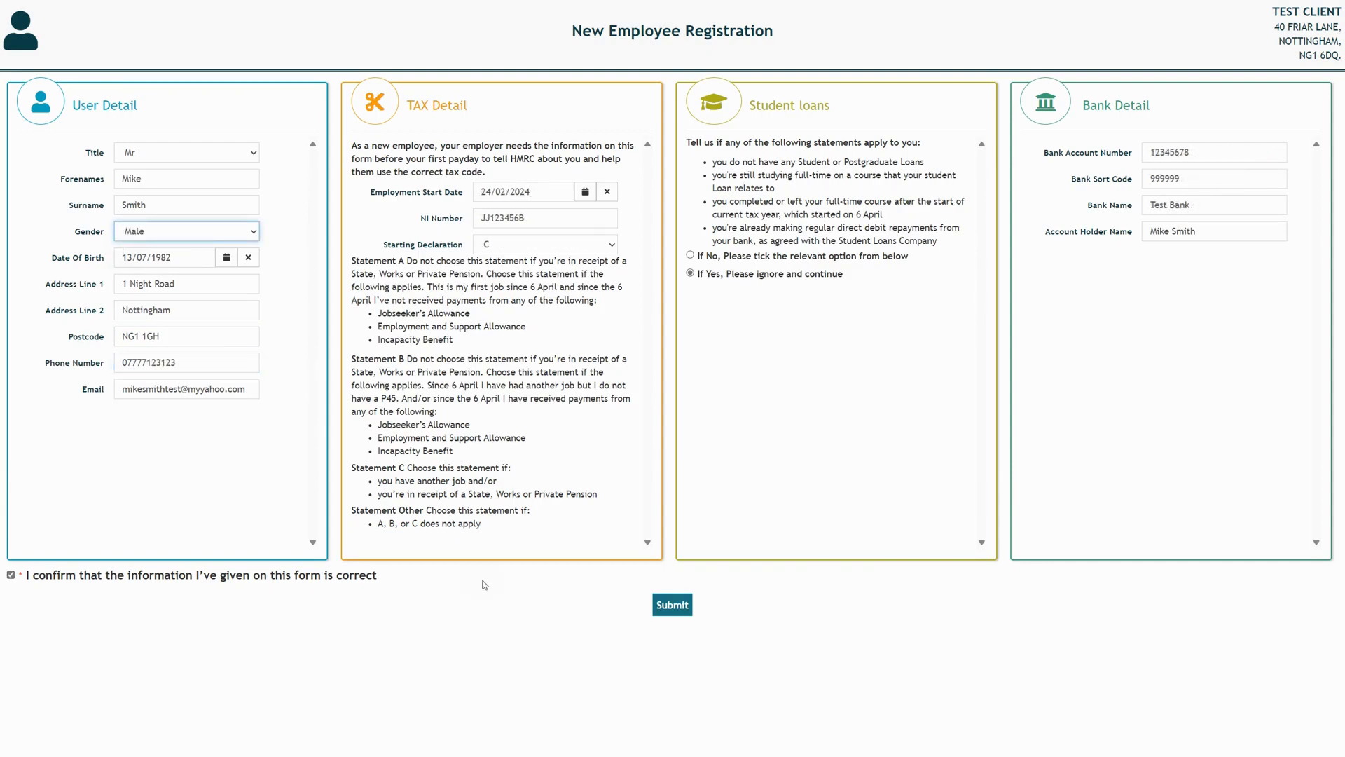
click(673, 605)
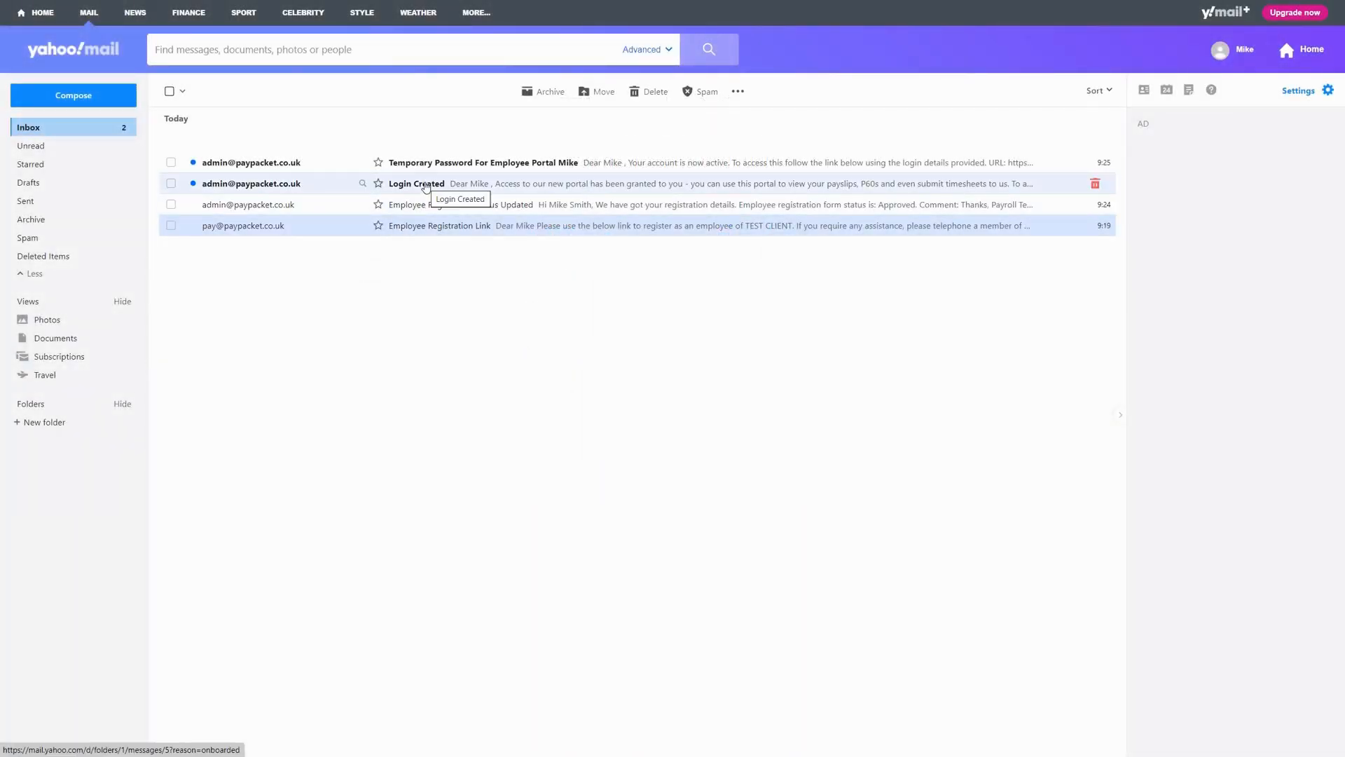
Read the Login Created email and follow its link to the online portal guide video
click(425, 185)
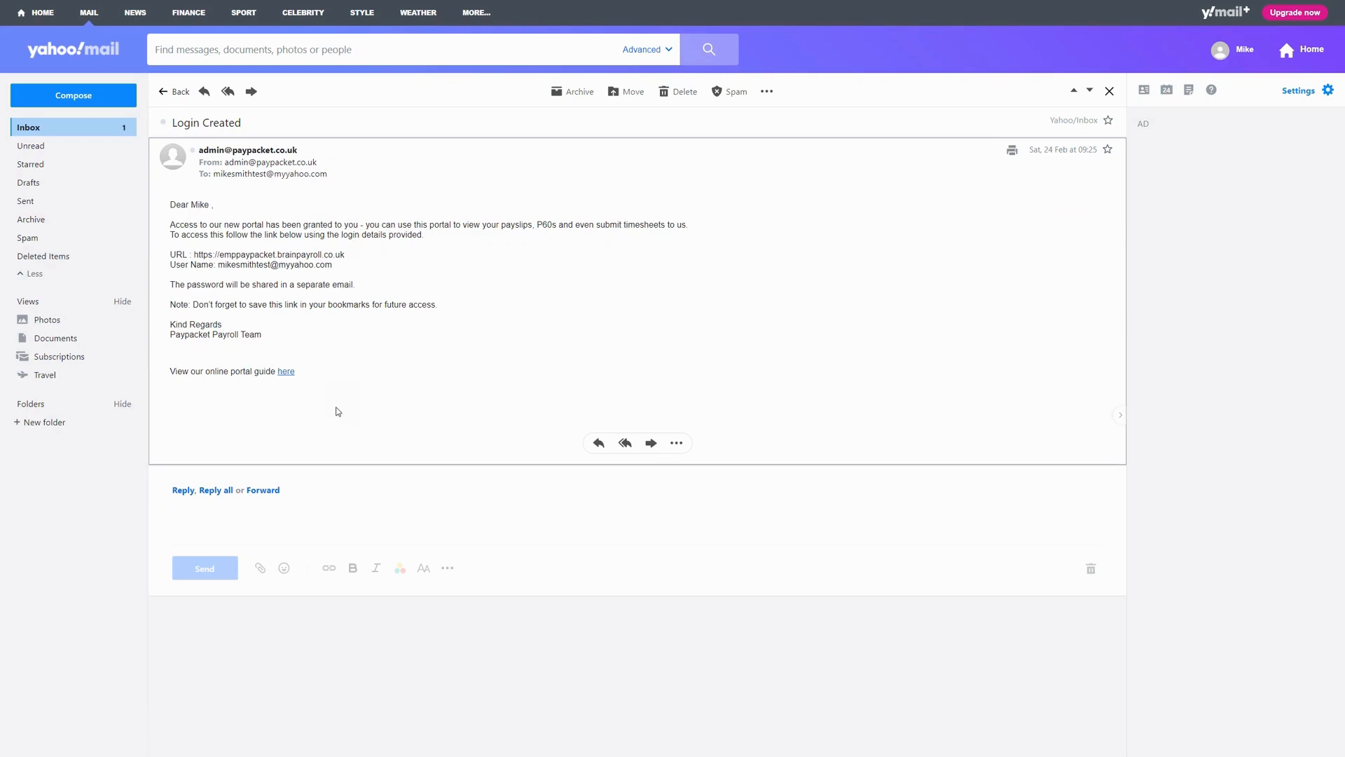
click(286, 372)
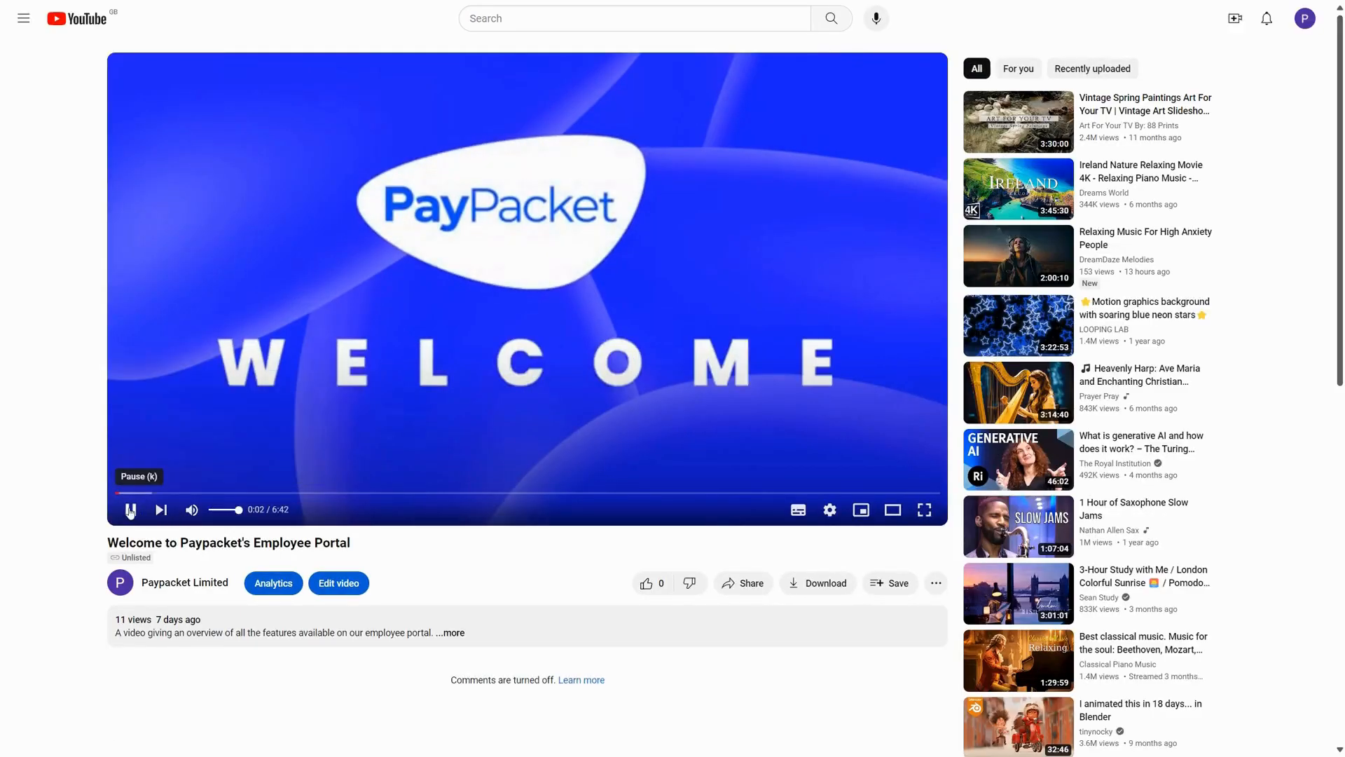
Pause the 'Welcome to Paypacket's Employee Portal' video near its start
click(130, 510)
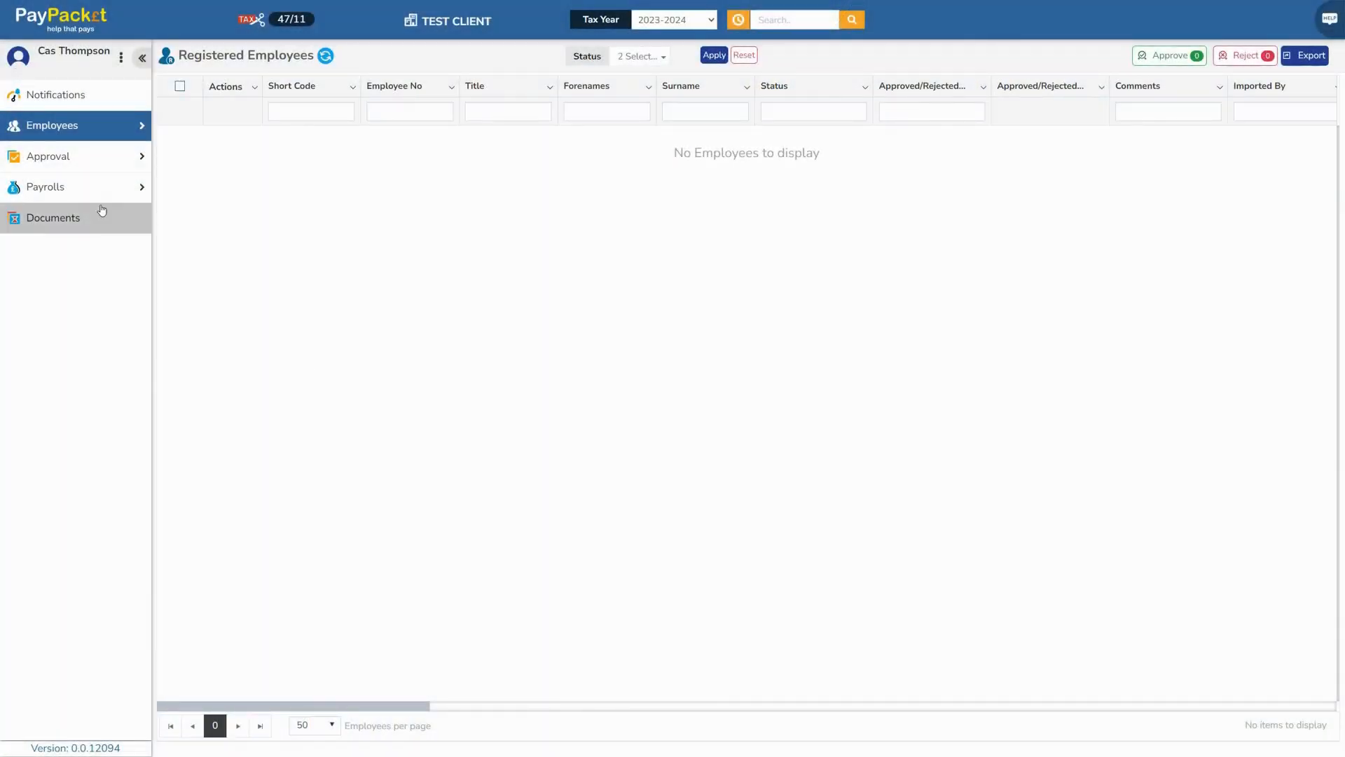
Show Portal Timesheets filtered to 4-Weekly frequency across all tax periods
click(84, 189)
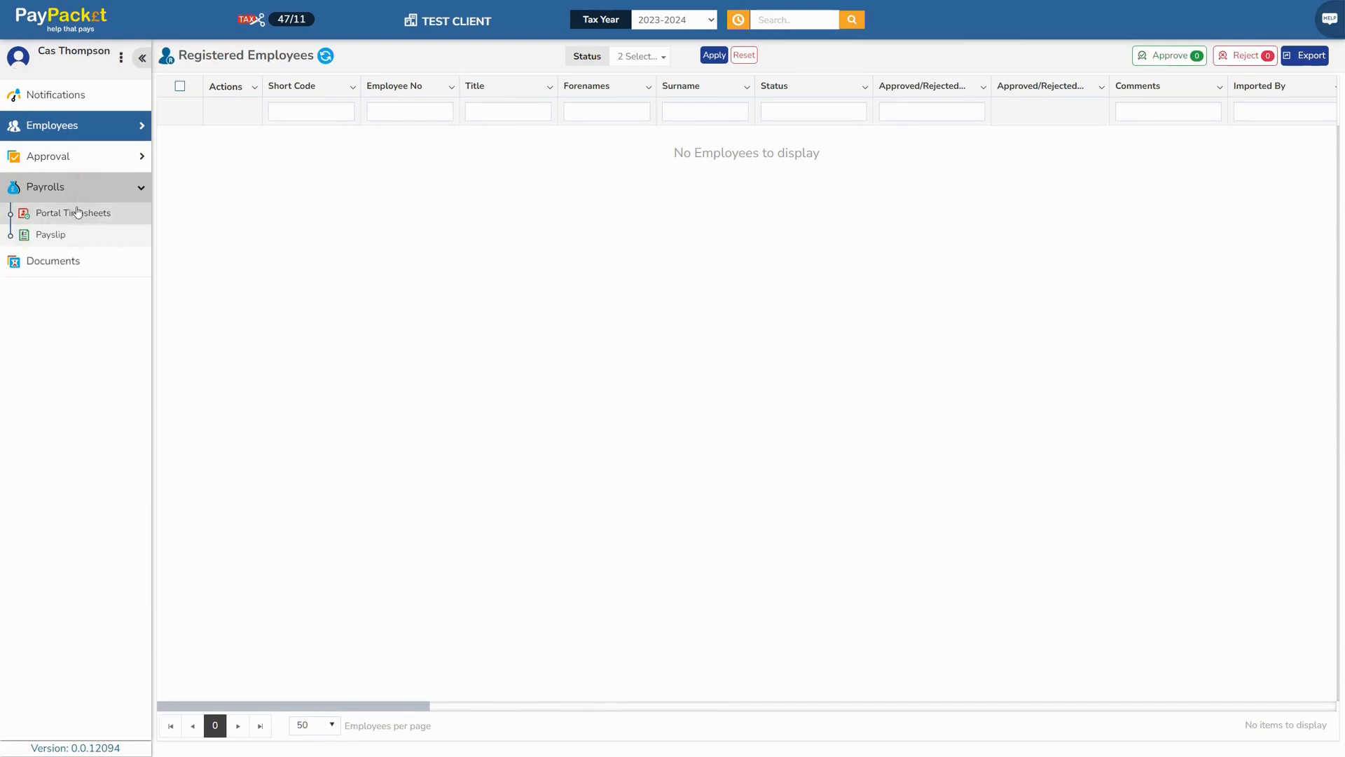
click(70, 214)
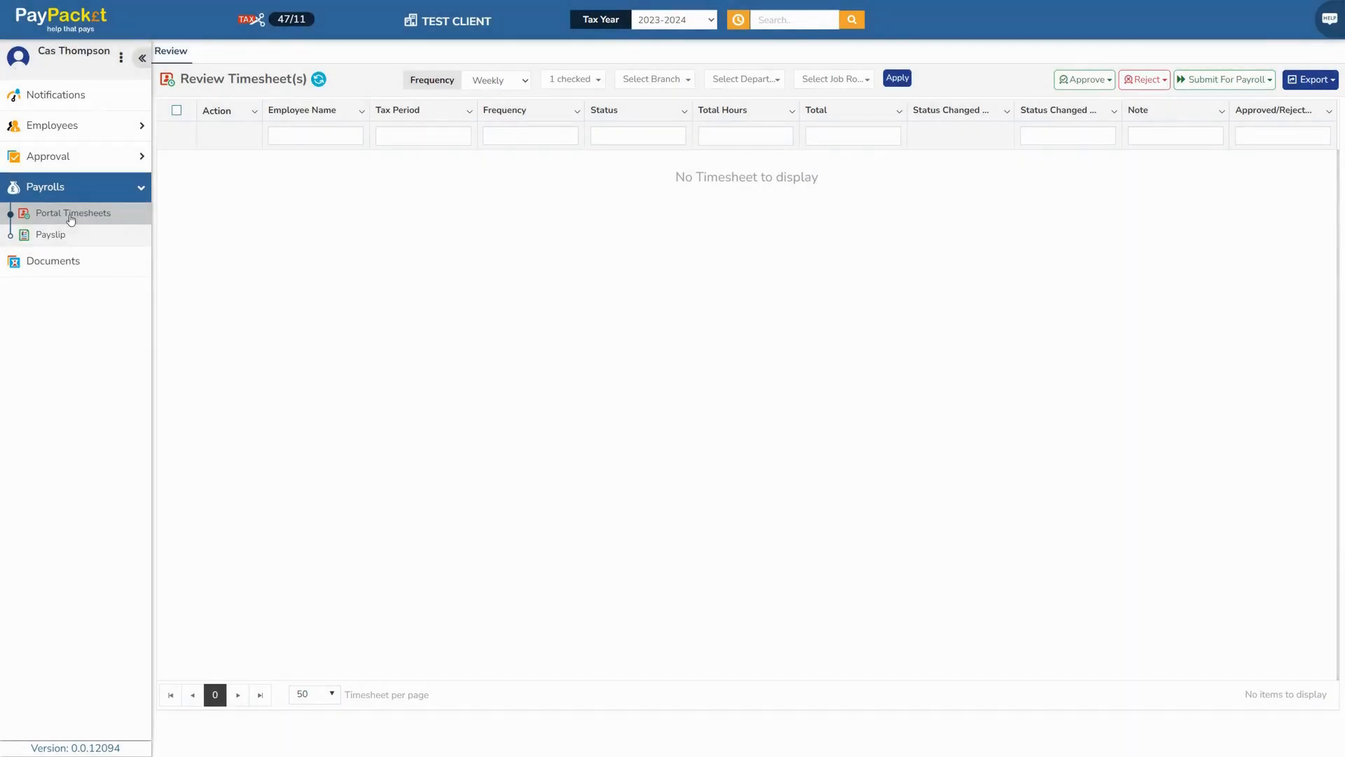
click(523, 83)
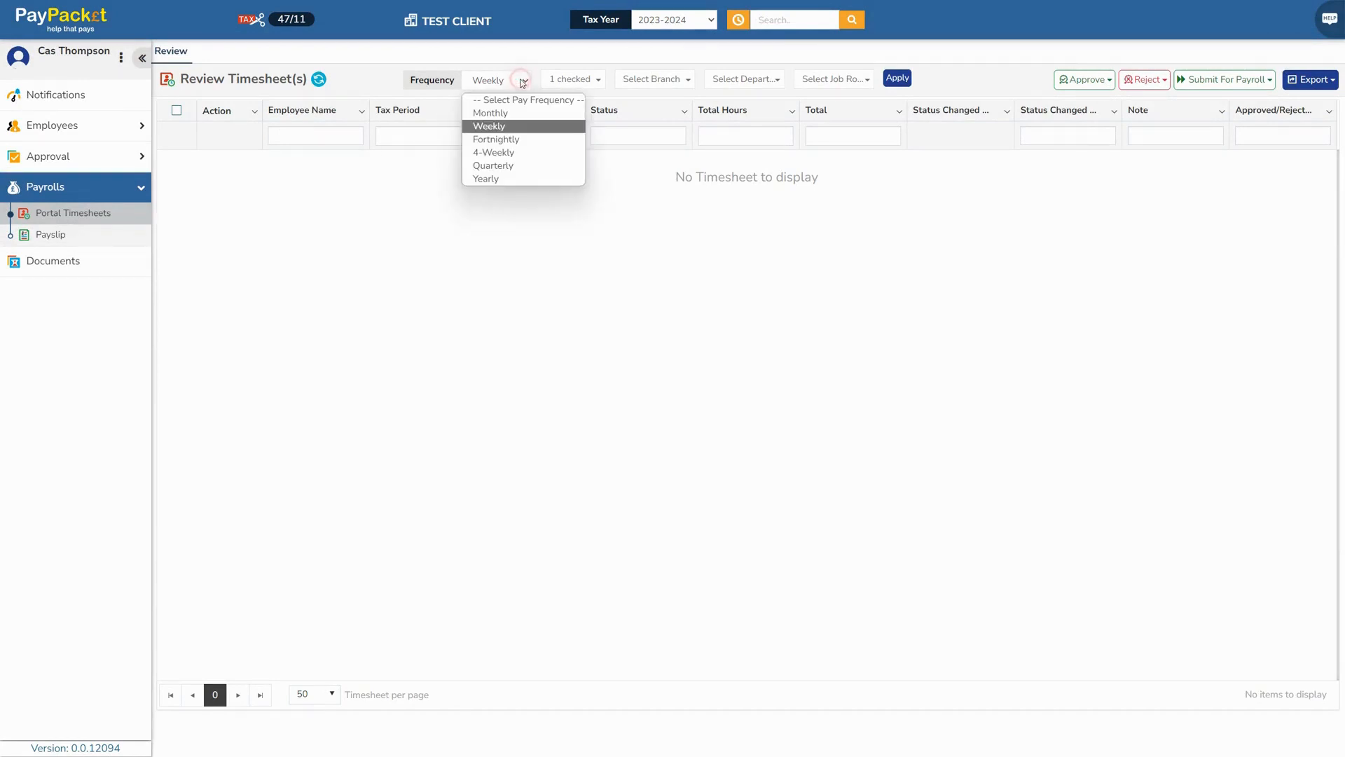
click(510, 152)
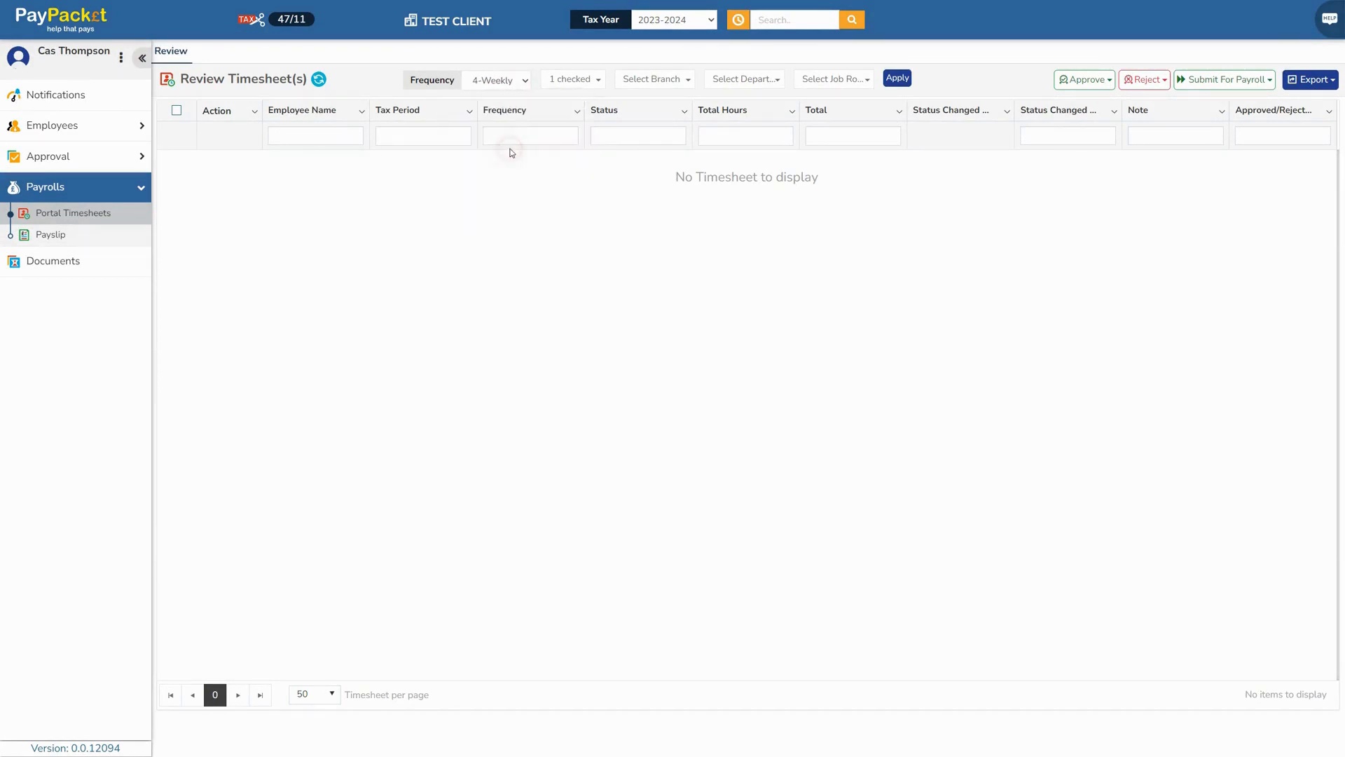
click(591, 79)
click(592, 102)
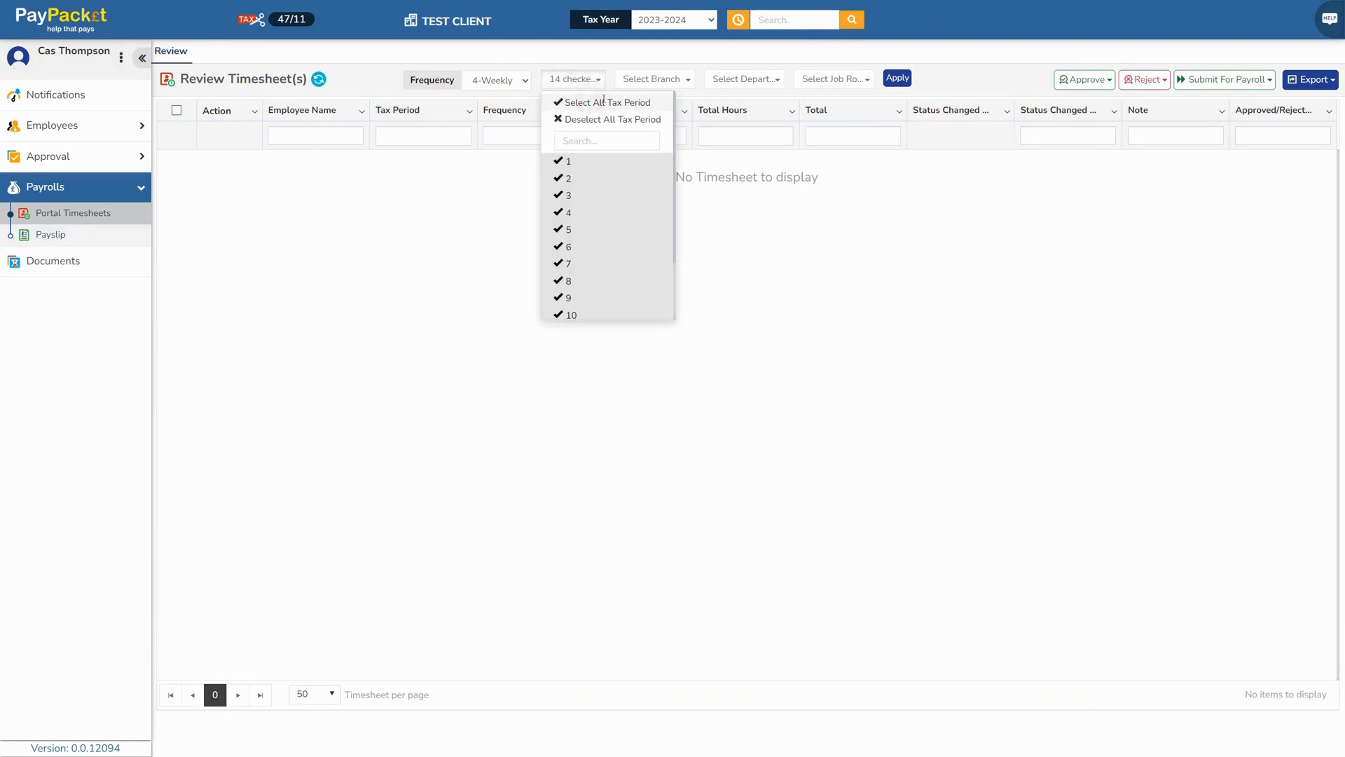
click(897, 78)
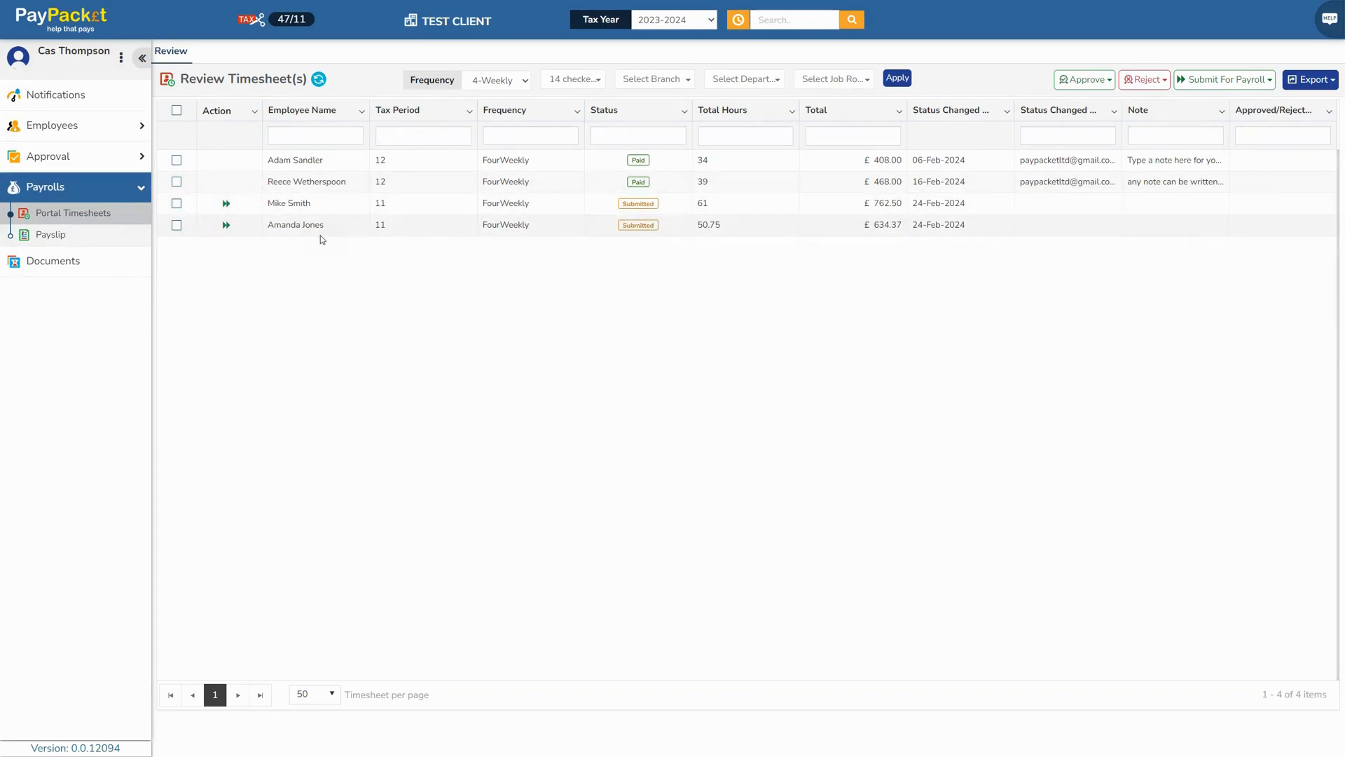
Approve the 61-hour £762.50 timesheet and save it as Submit For Payroll
click(227, 205)
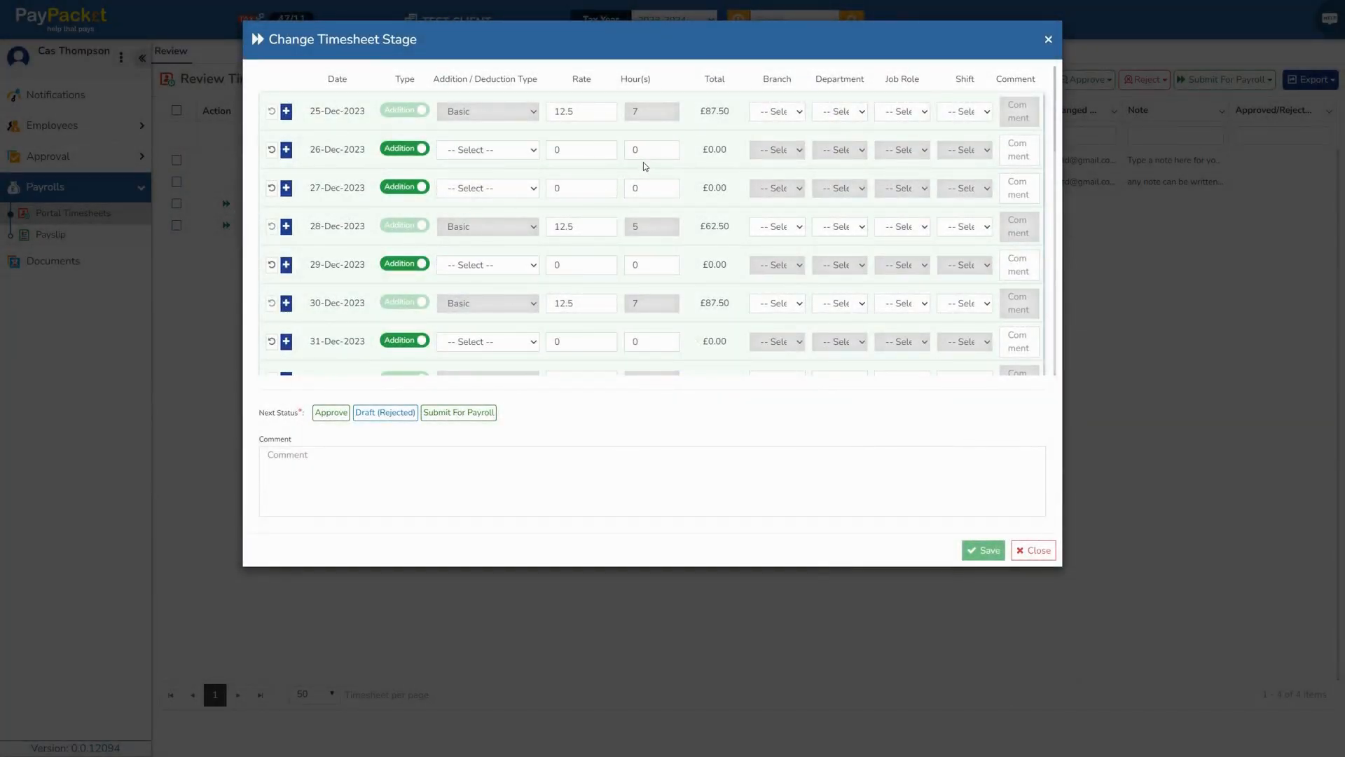
scroll(643, 162, down, 3)
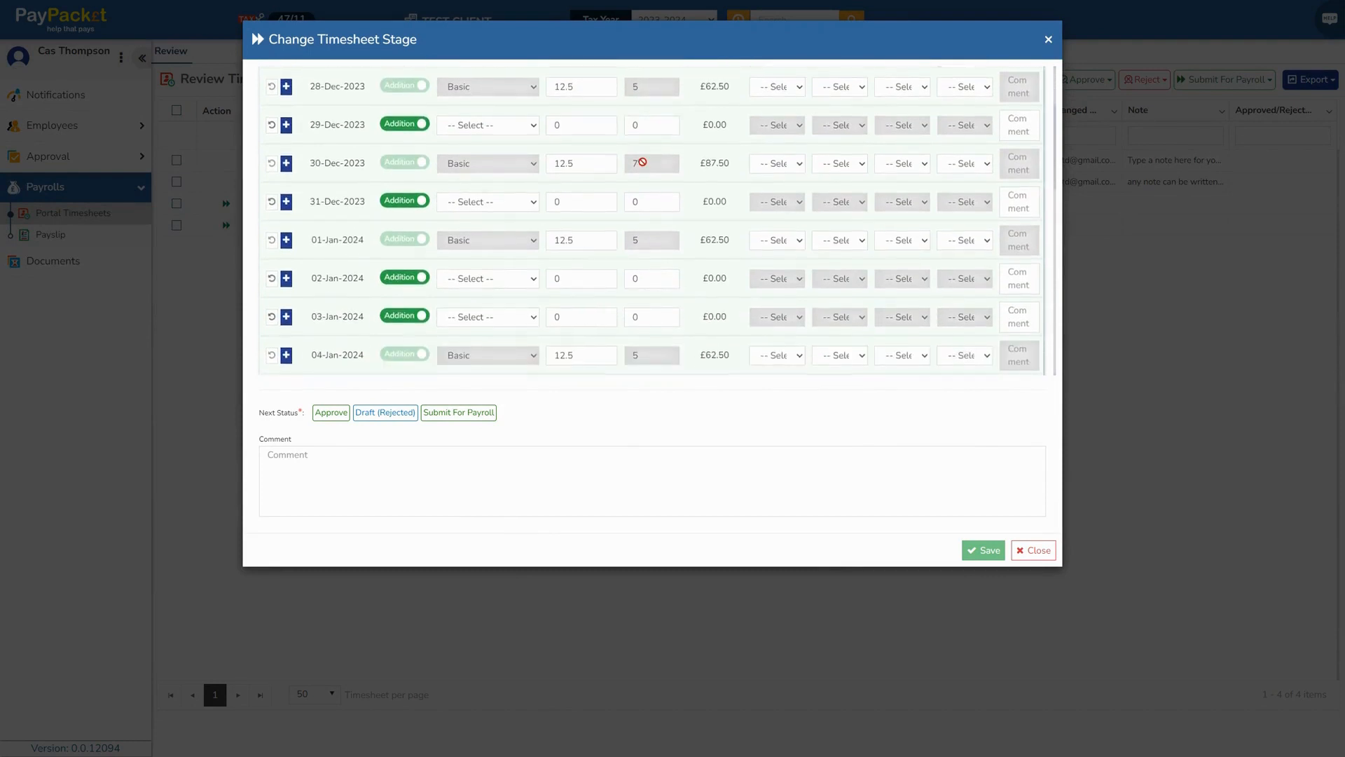
scroll(643, 162, down, 6)
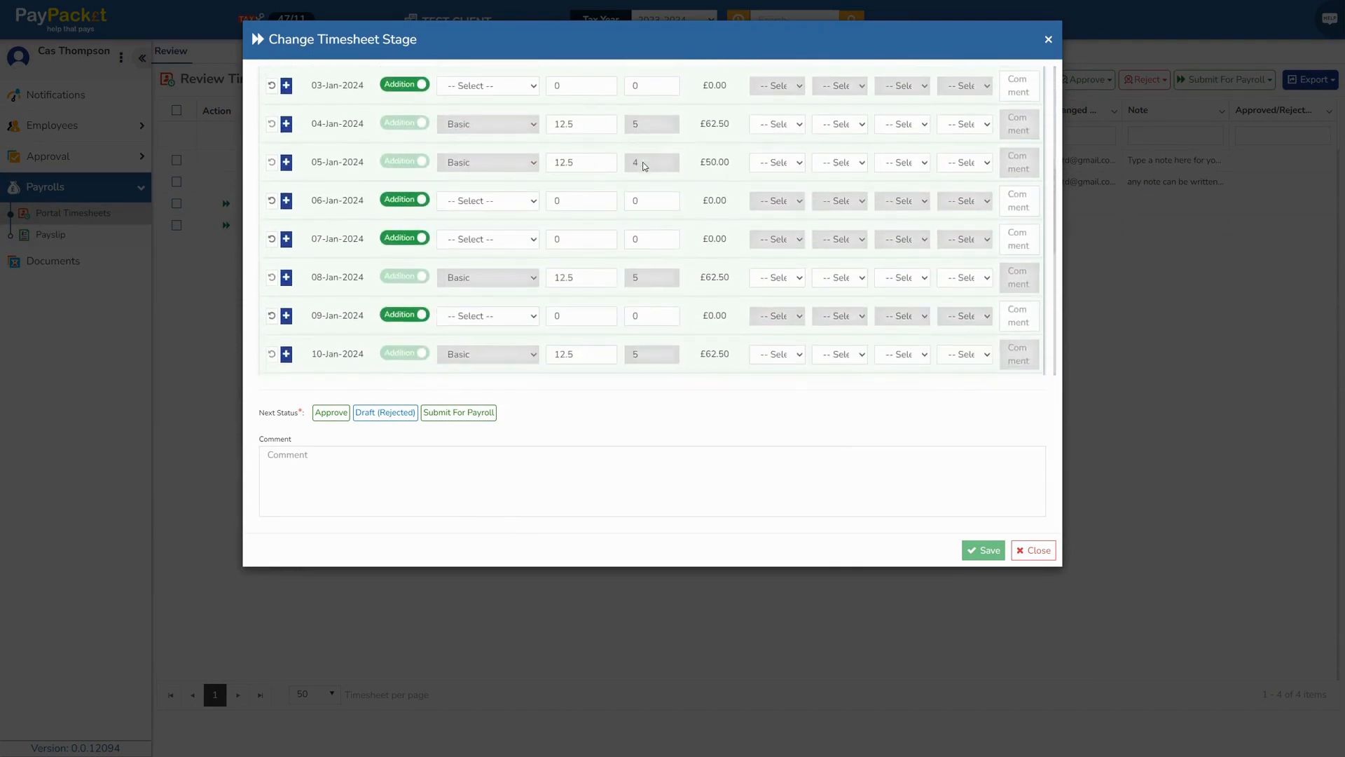
scroll(644, 165, down, 5)
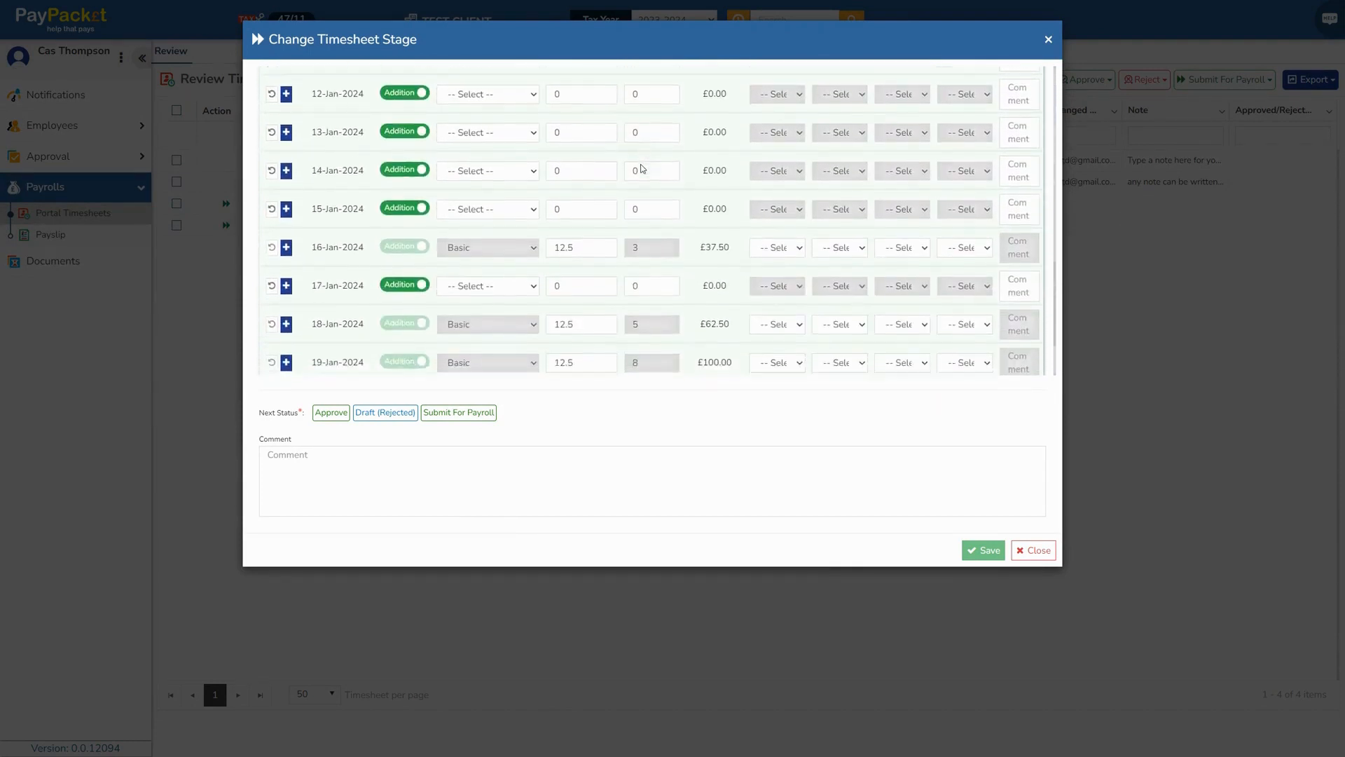
scroll(643, 169, down, 2)
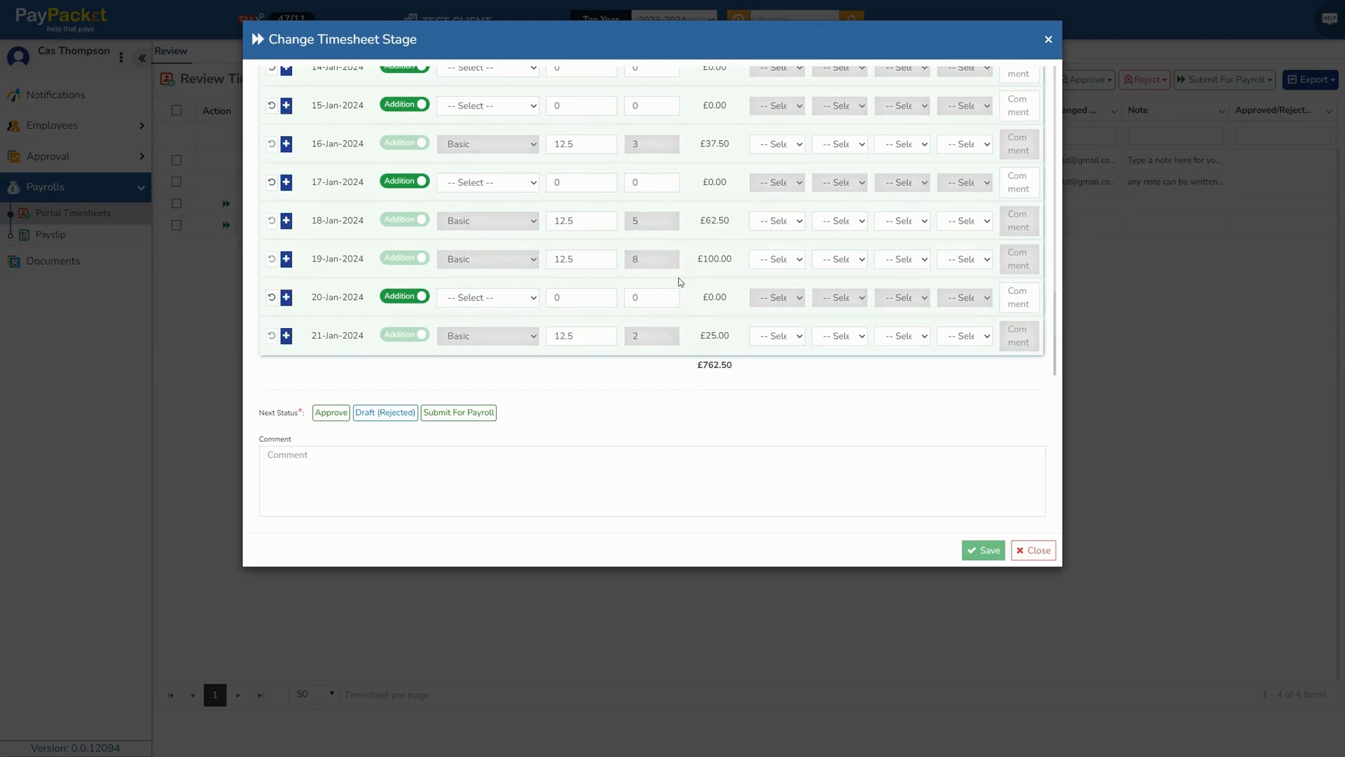
click(329, 415)
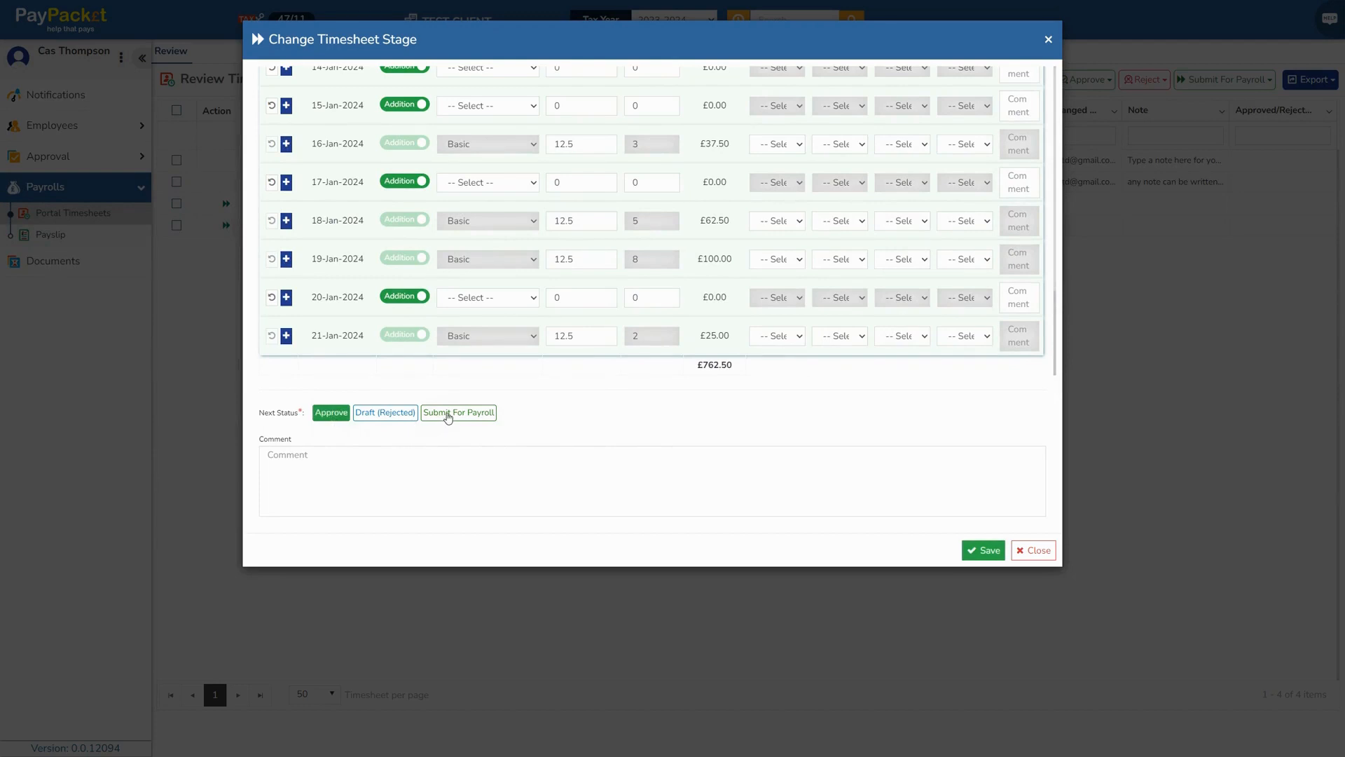
click(448, 414)
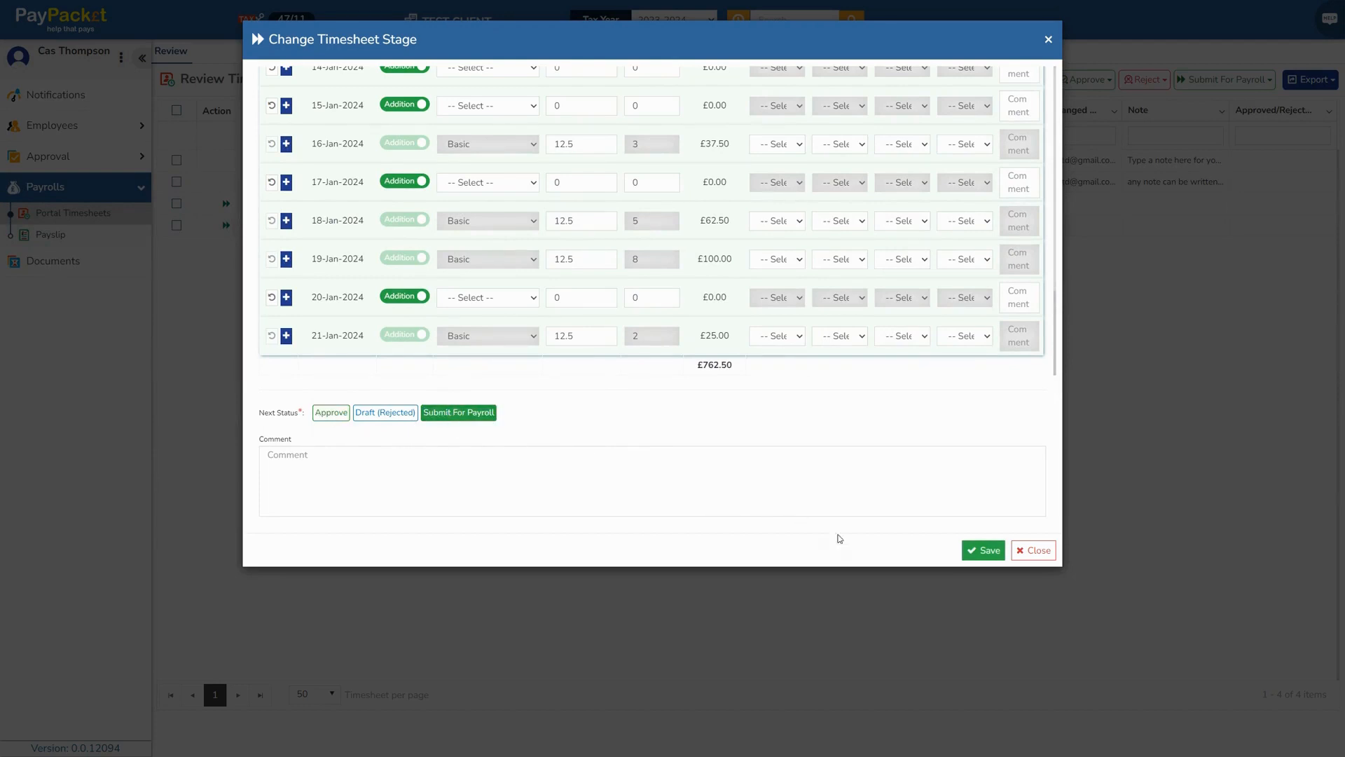
click(980, 552)
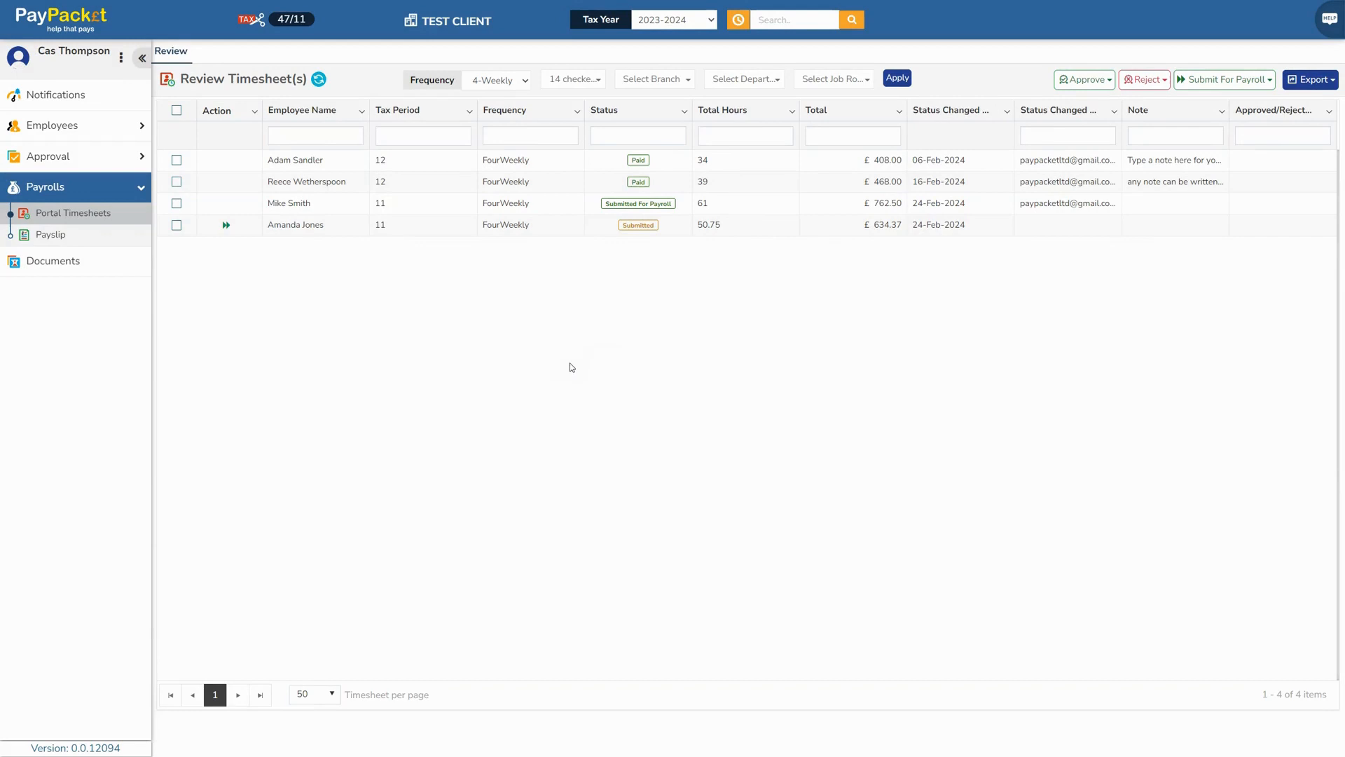
click(225, 226)
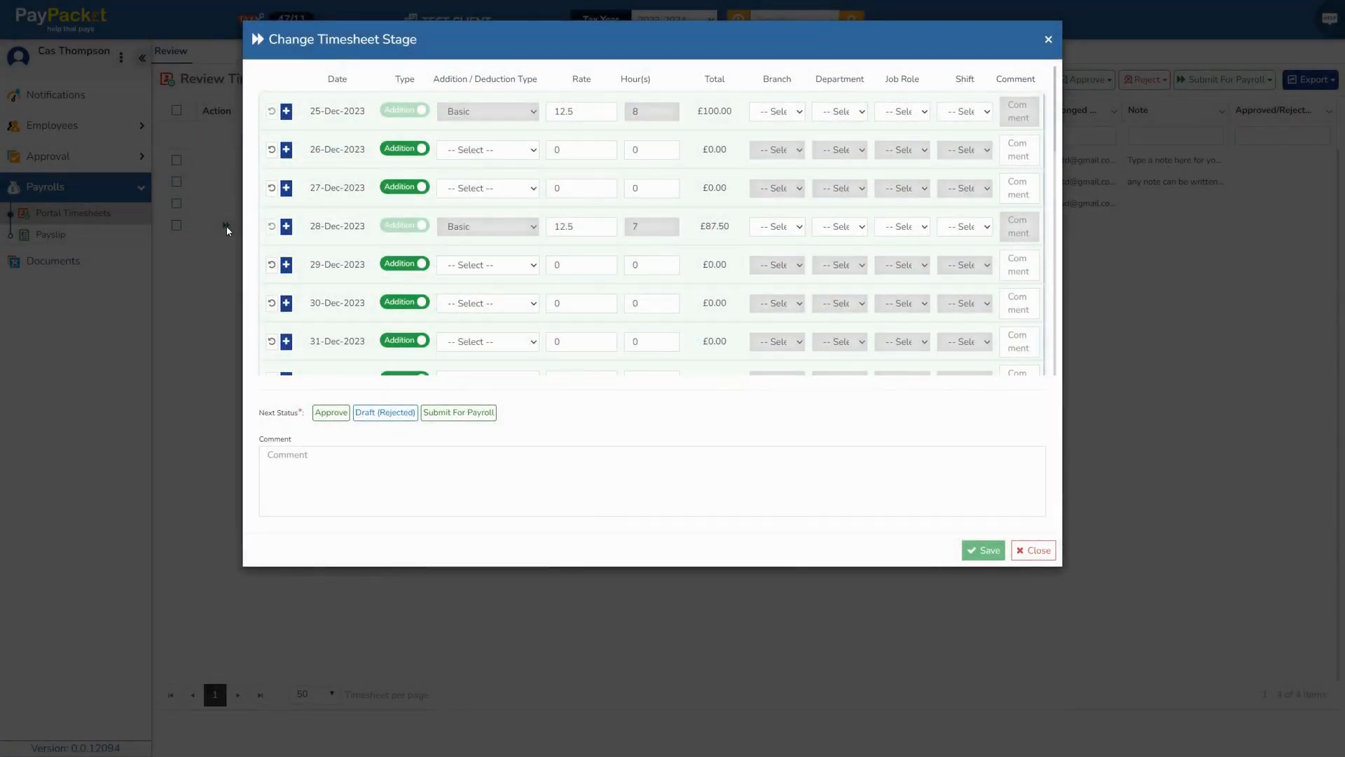
scroll(603, 154, down, 2)
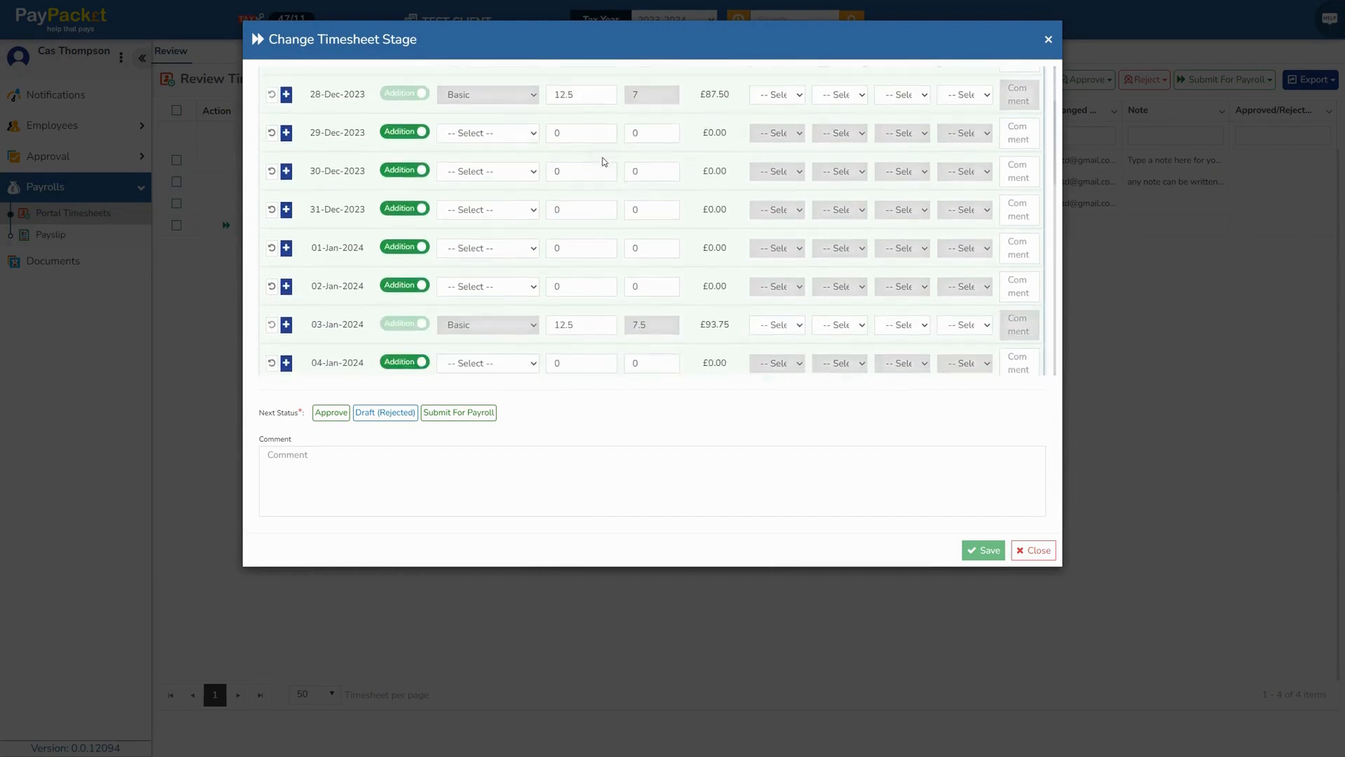
scroll(602, 163, down, 4)
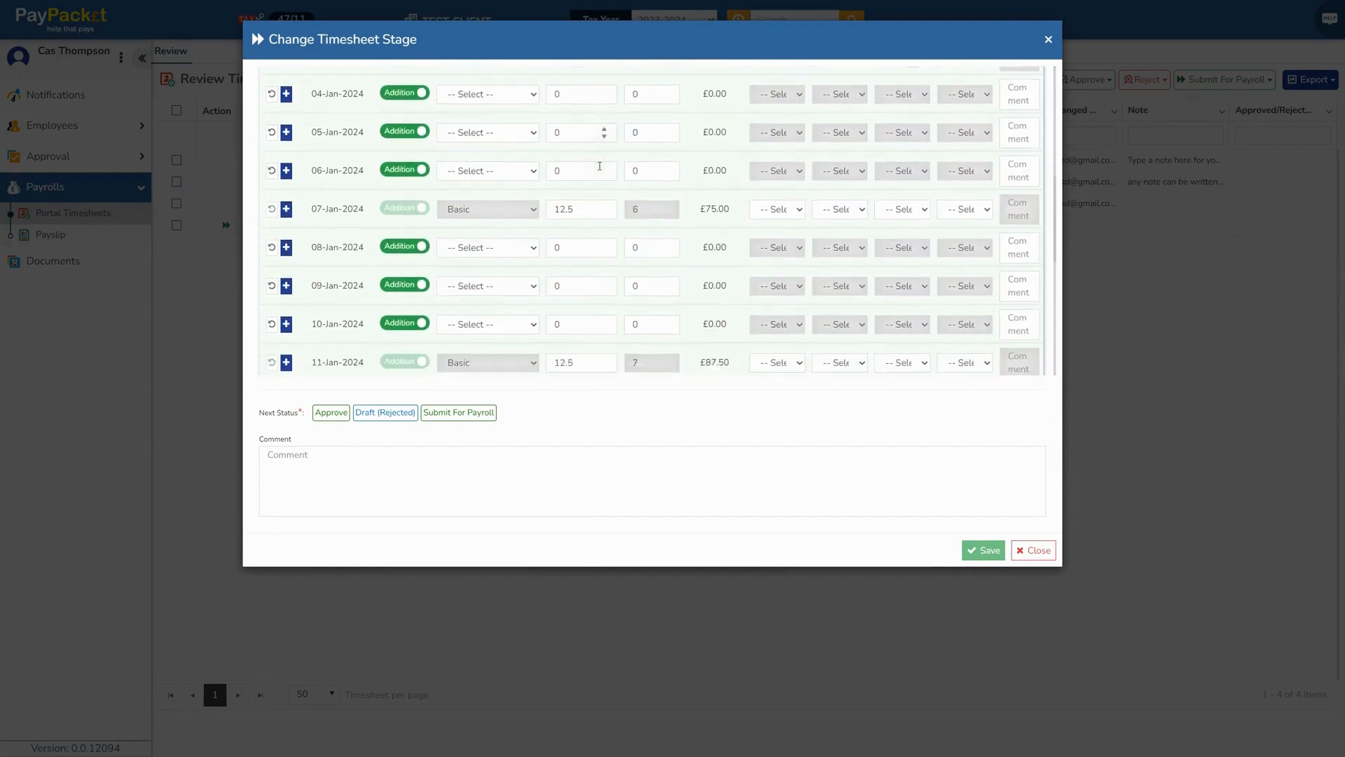
scroll(600, 166, down, 3)
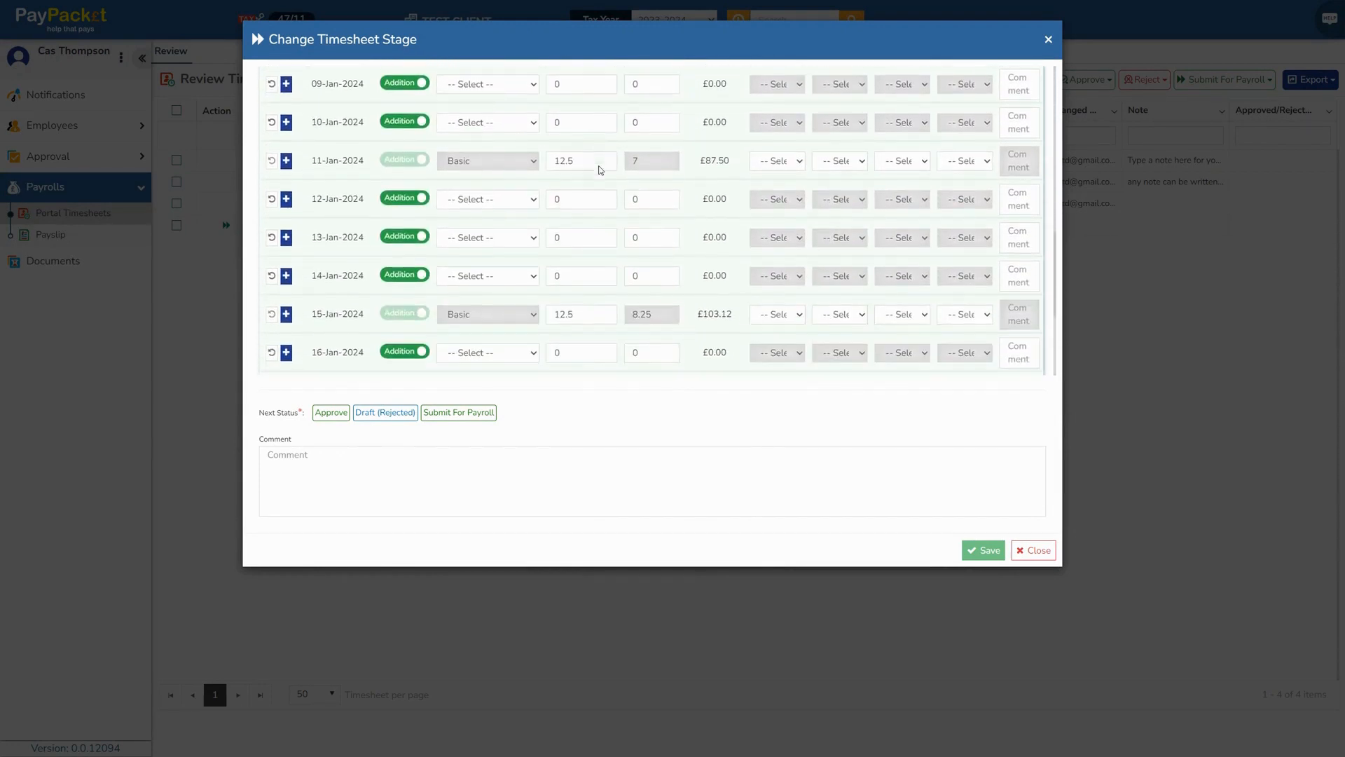
scroll(600, 169, down, 3)
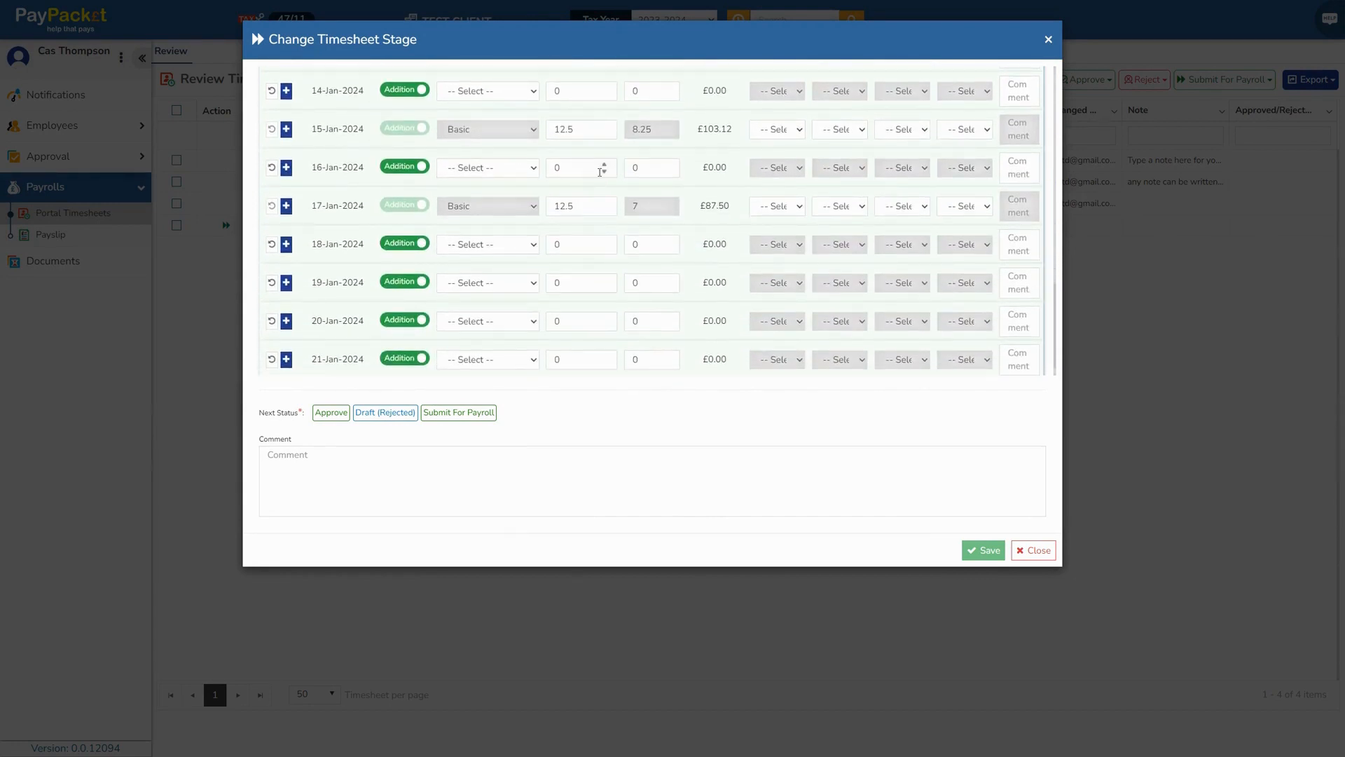
scroll(600, 171, down, 1)
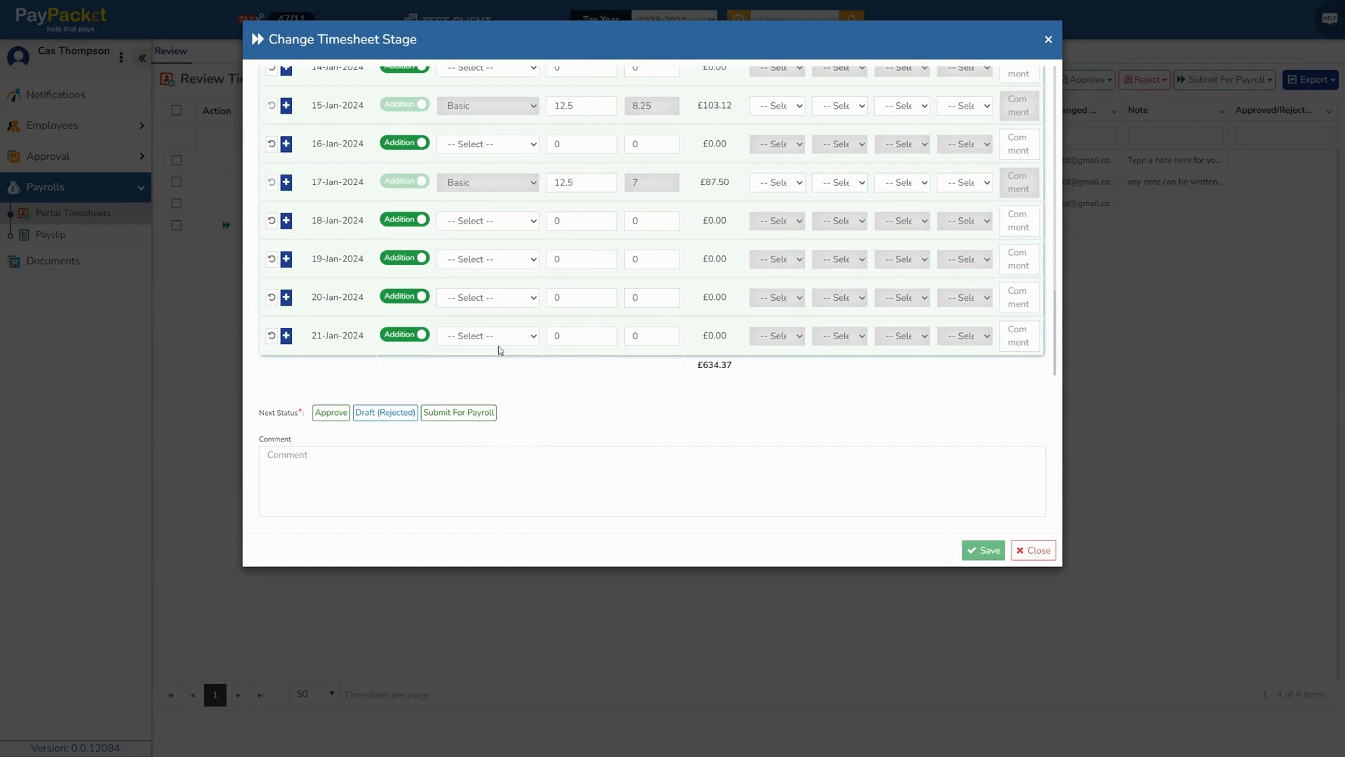
Reject the £634.37 timesheet to Draft (Rejected), commenting on the missing hours for 17/01 and 18/01/2024
click(391, 414)
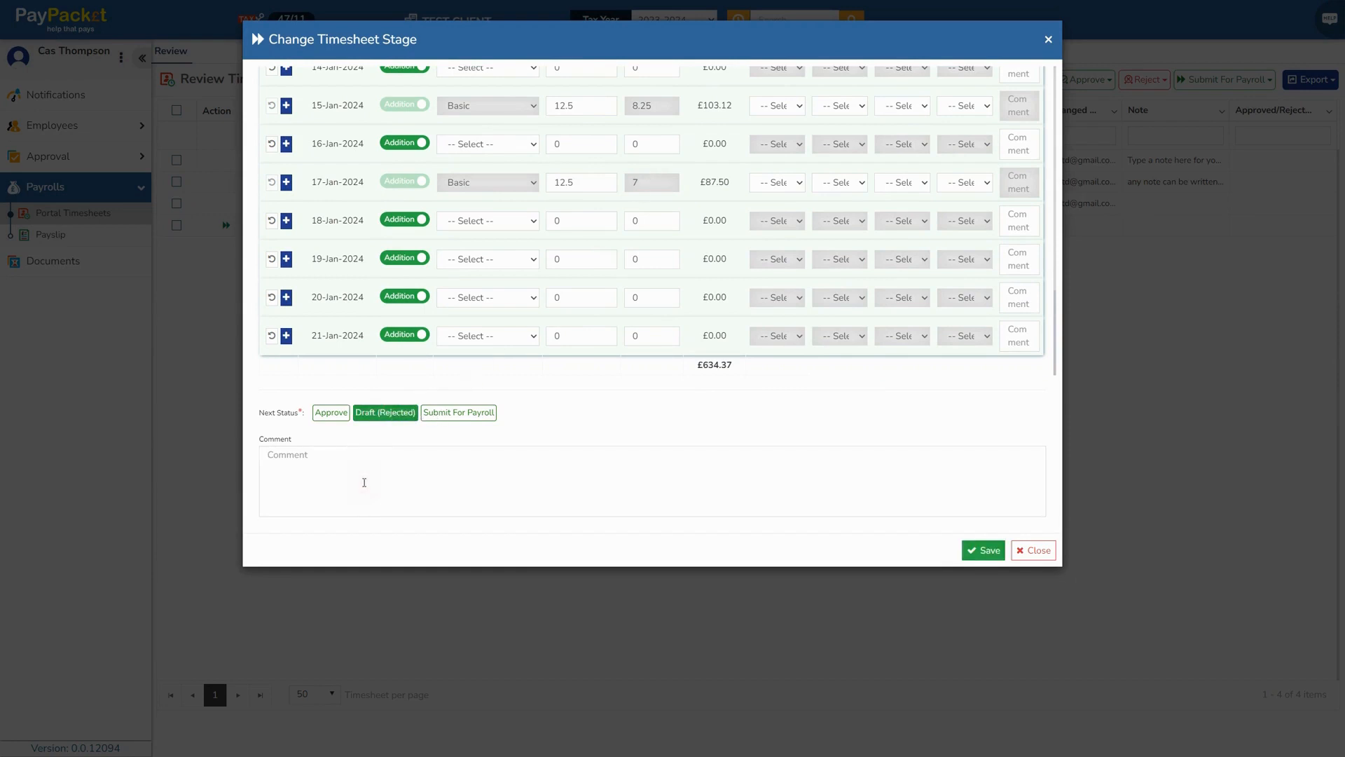
text(Only 6 hours worked on 17/01/2024 and you have mis)
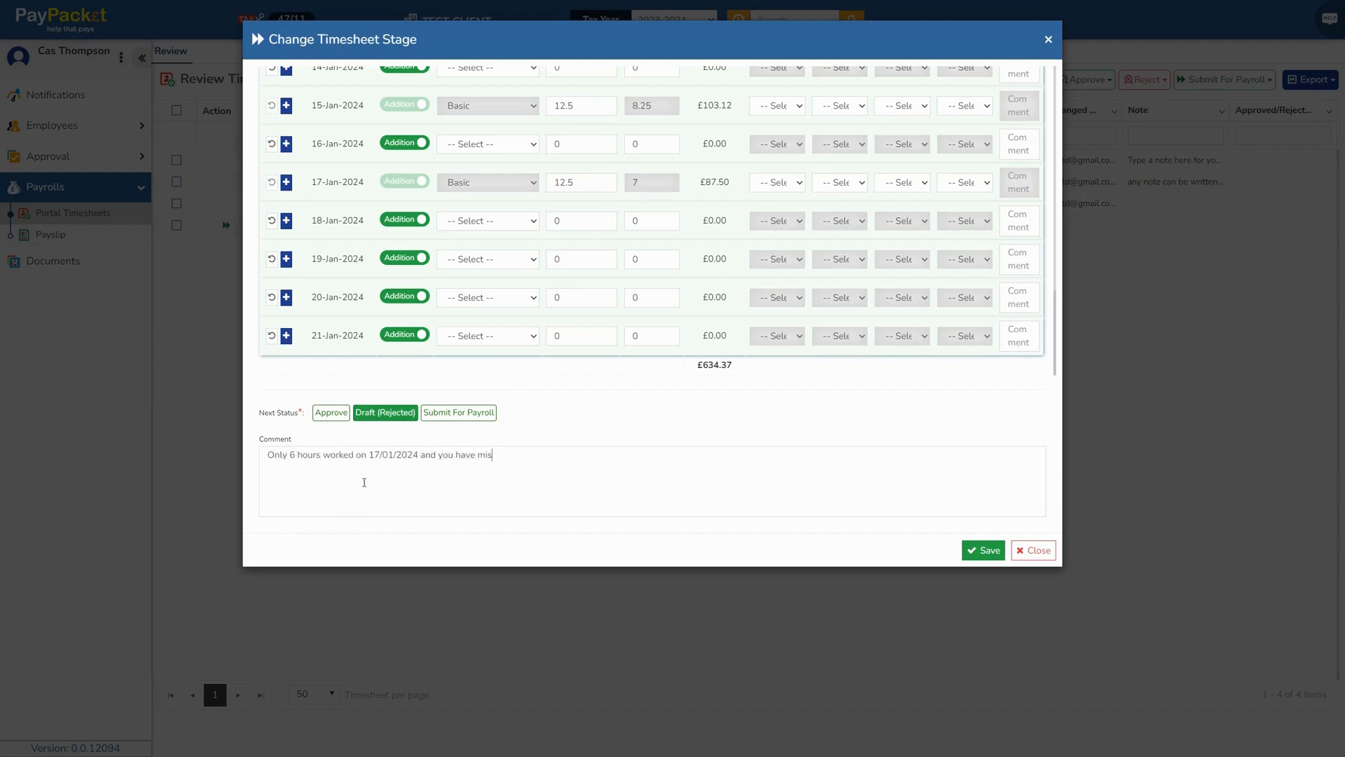
text(sed 18/01/2024 4 hours)
click(983, 550)
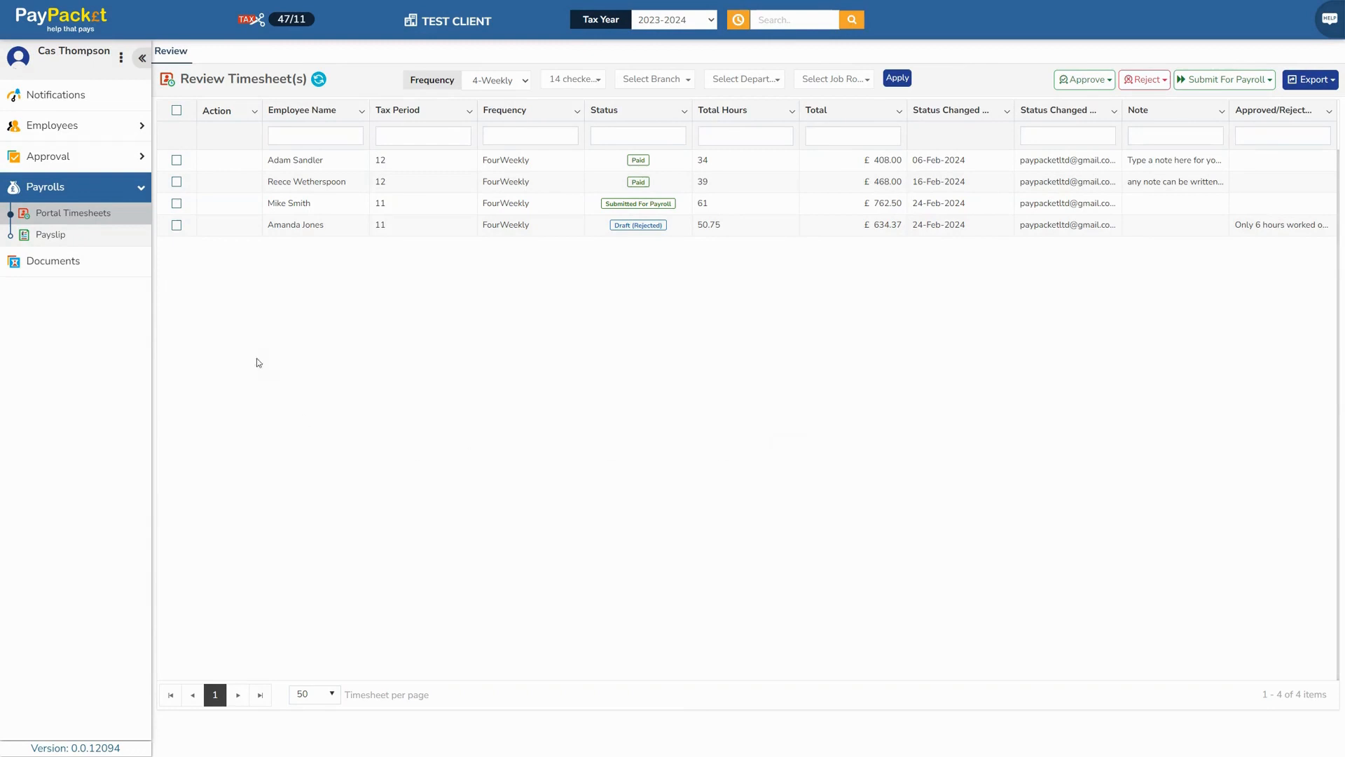
Refresh, then approve the resubmitted 53.75-hour £671.87 timesheet and save it for payroll
click(318, 80)
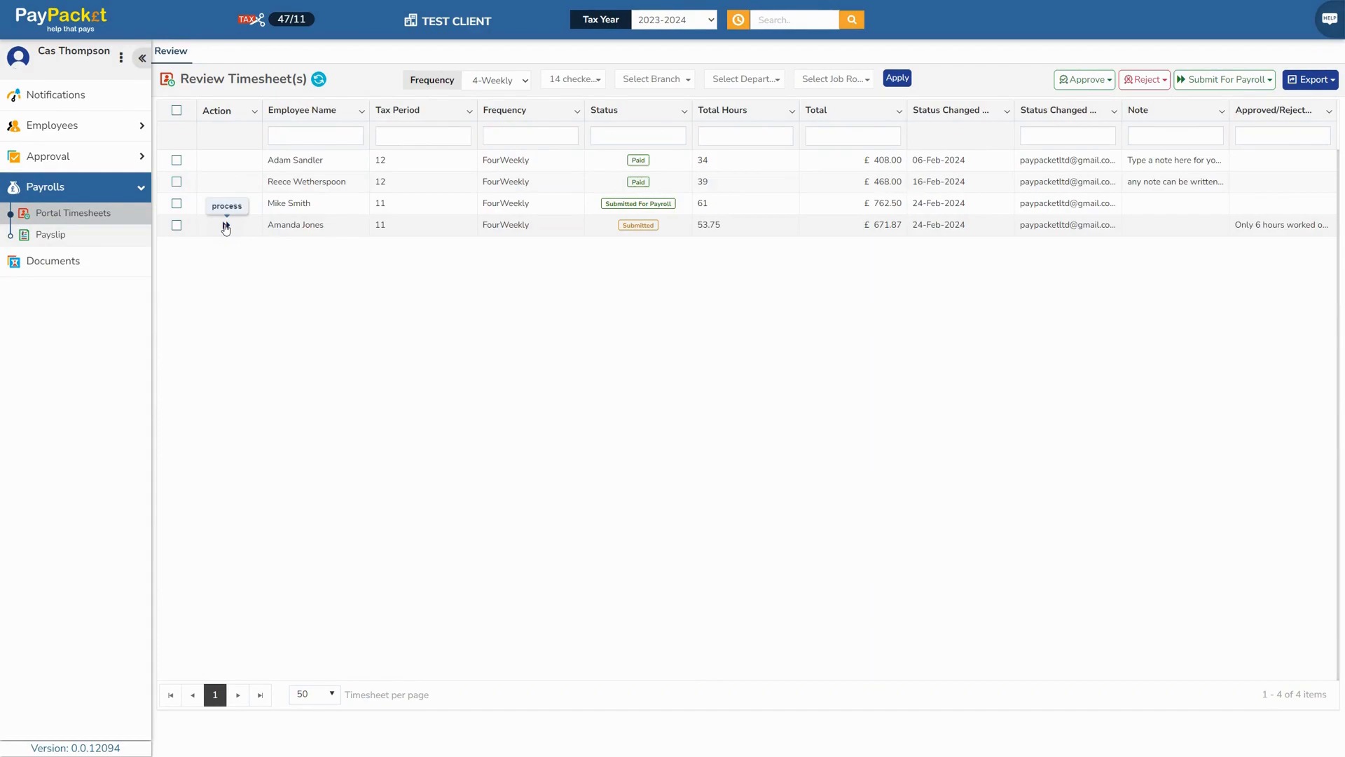
click(225, 225)
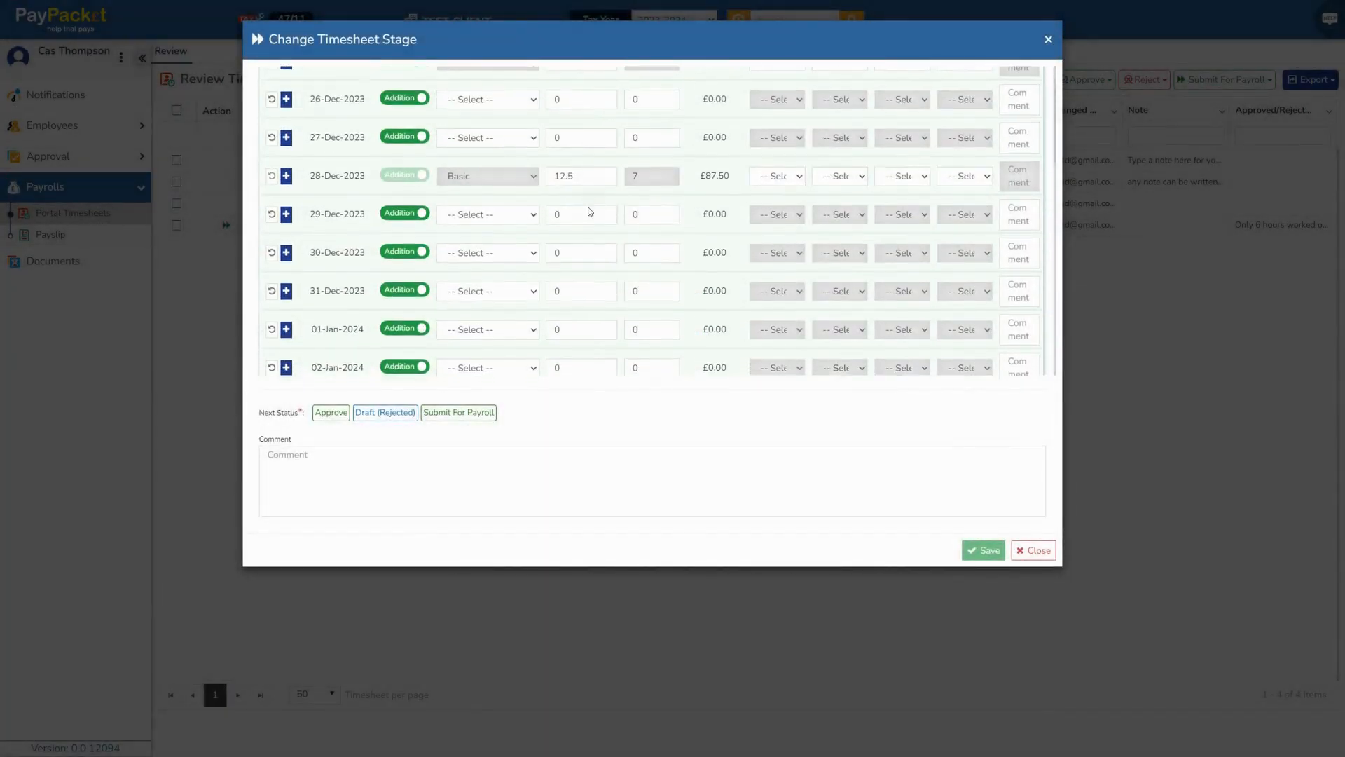
scroll(590, 211, down, 10)
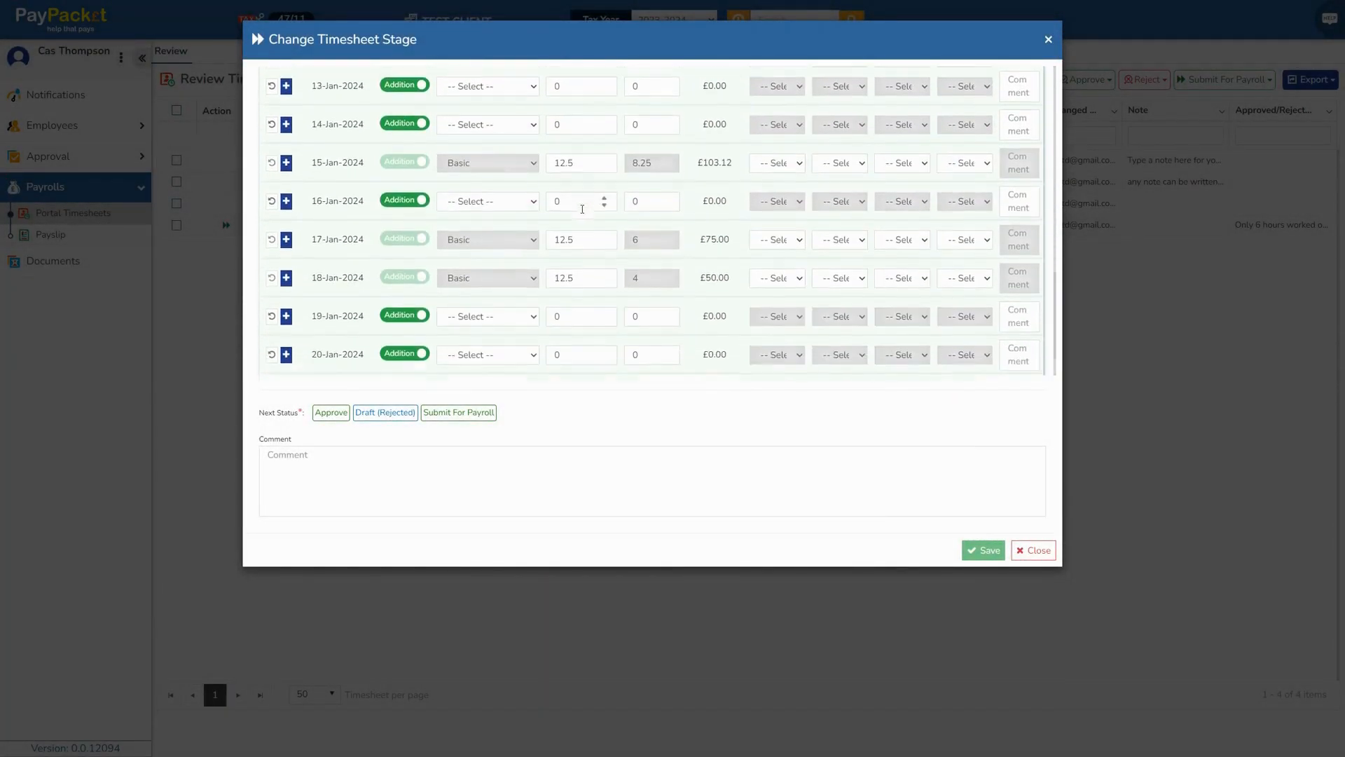
scroll(582, 209, down, 2)
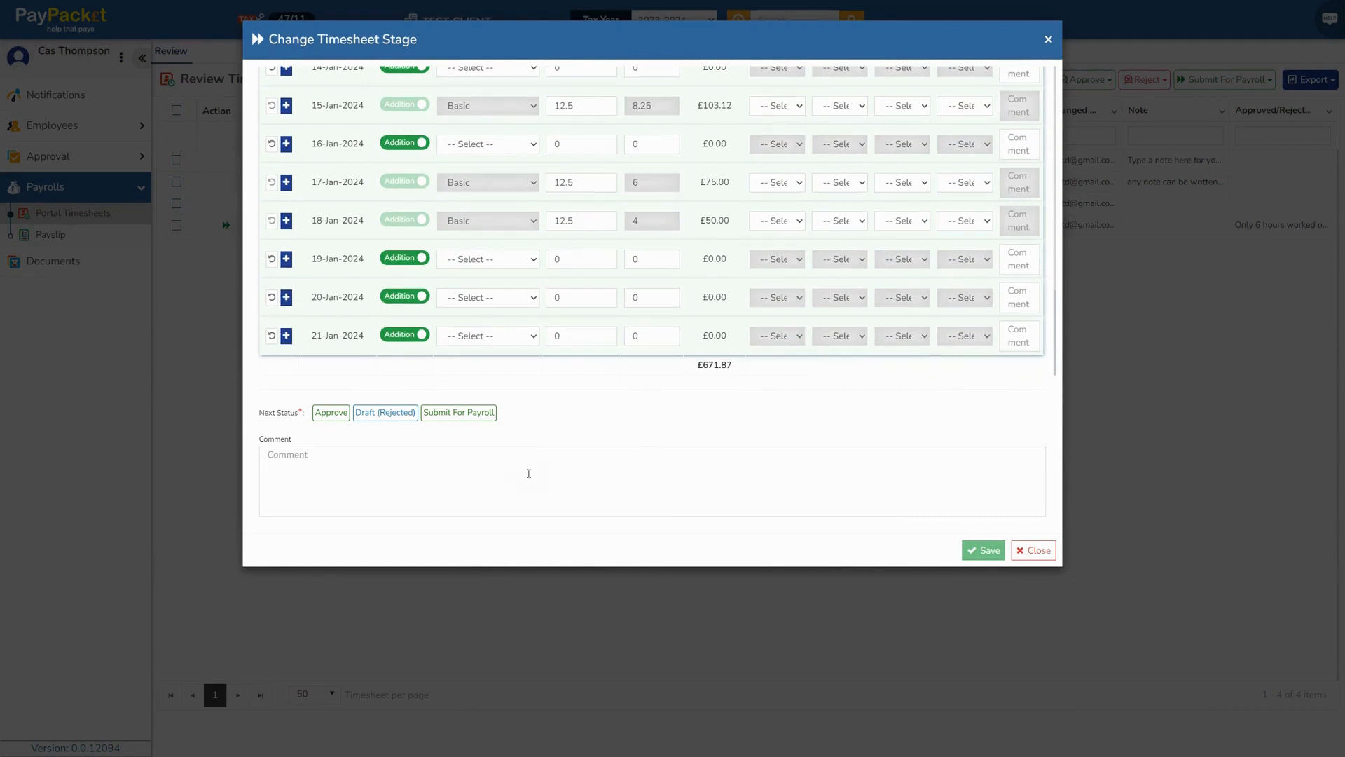
click(330, 412)
click(459, 412)
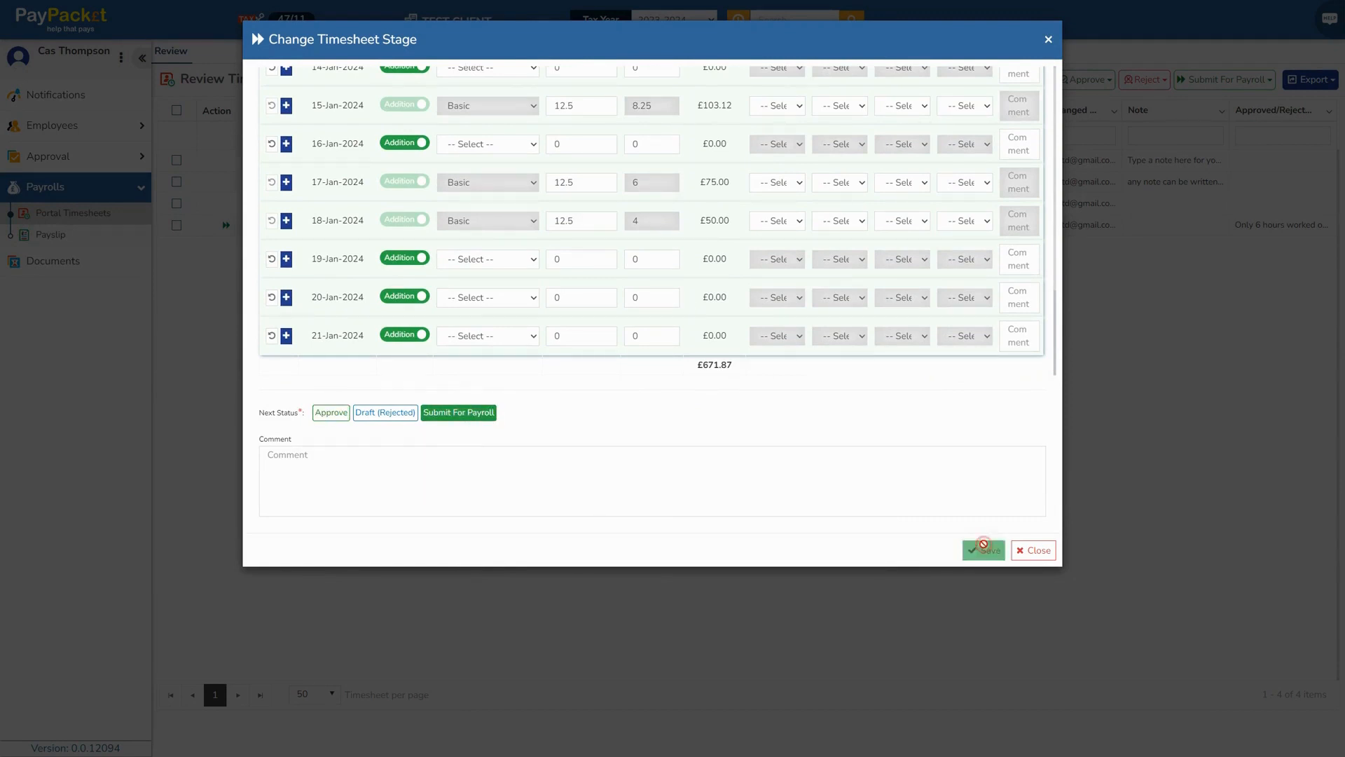
click(984, 543)
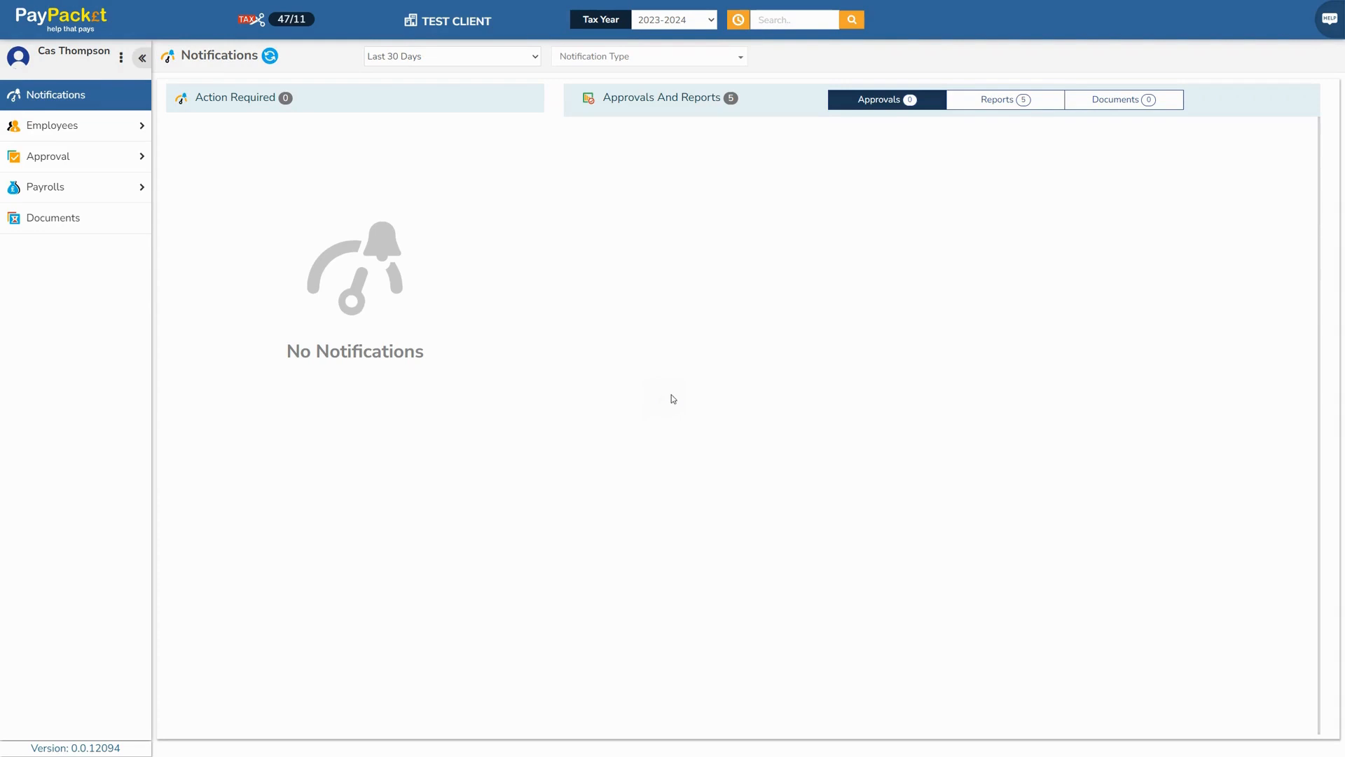
View and close the newest Direct Debit Statement report, then list the Documents historical reports
click(988, 103)
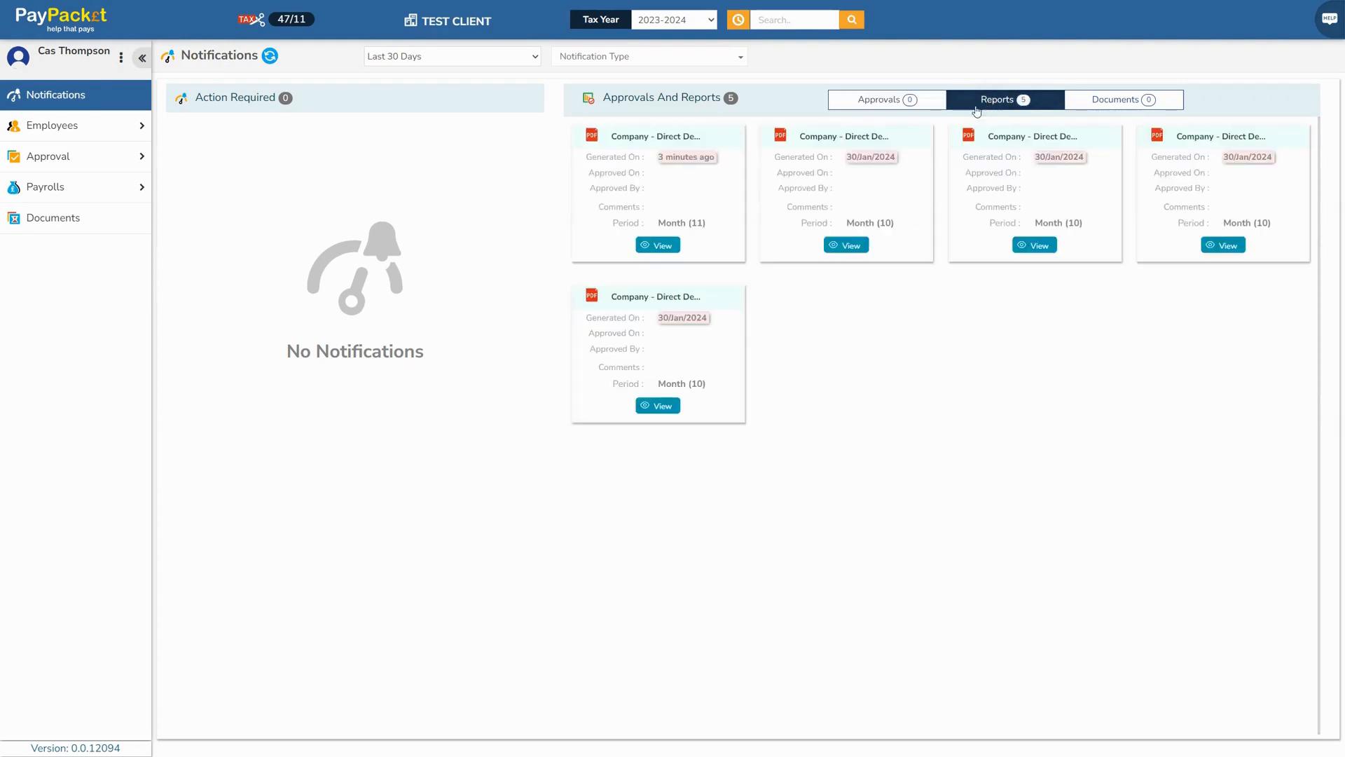
click(653, 247)
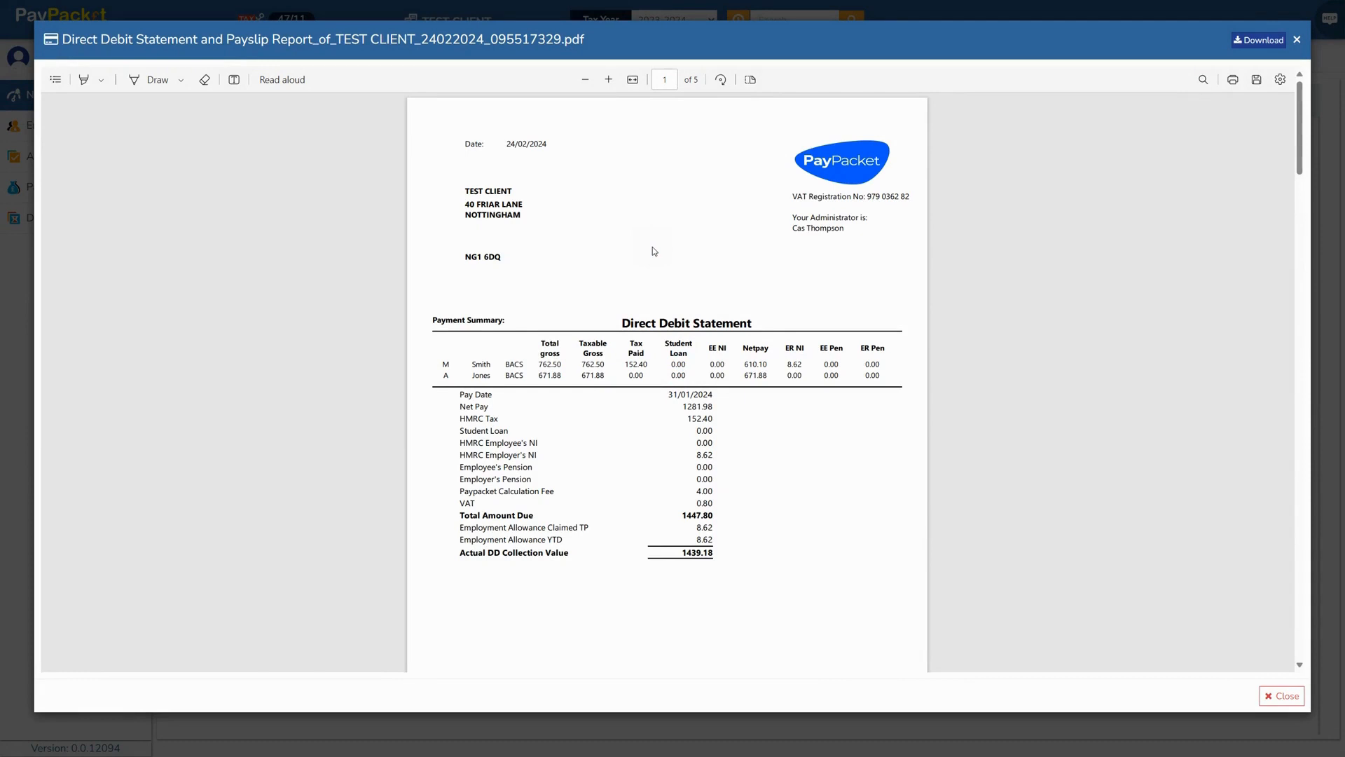
click(1297, 40)
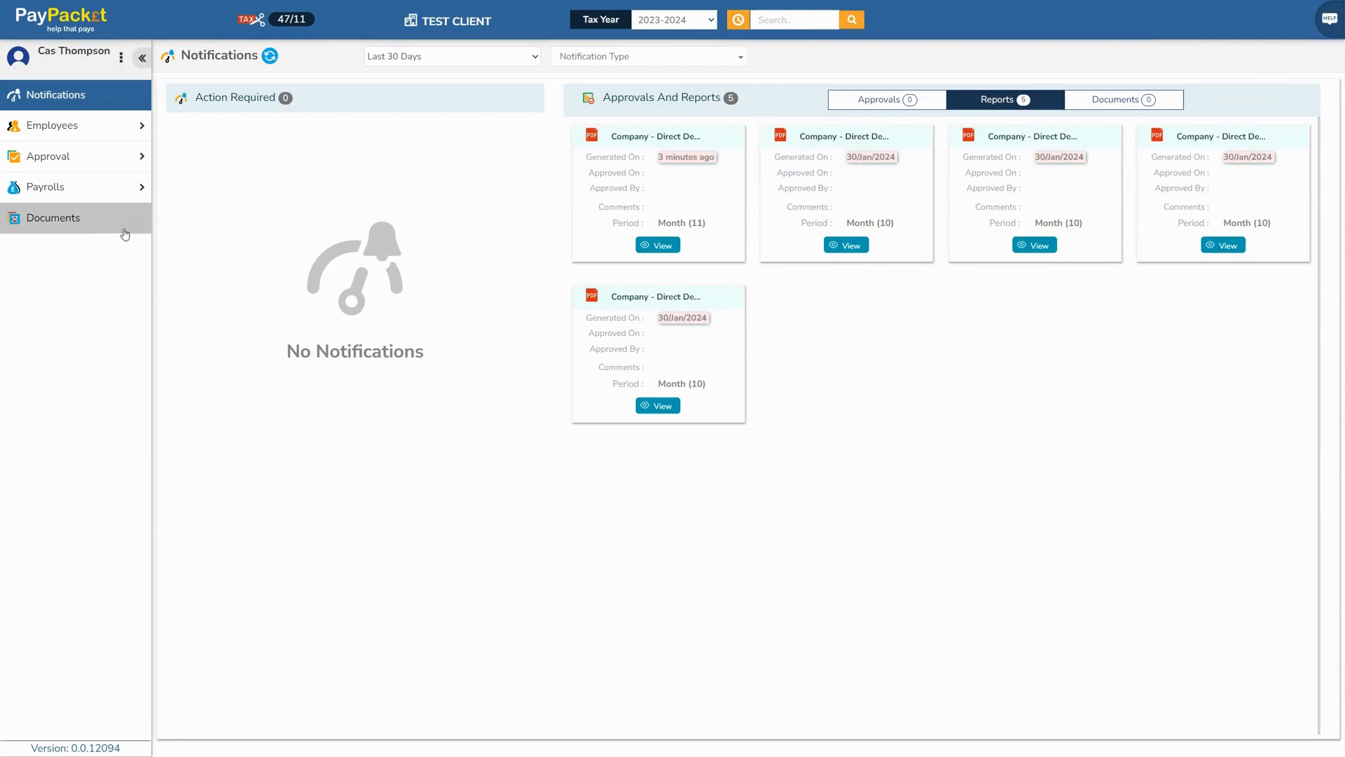
click(53, 223)
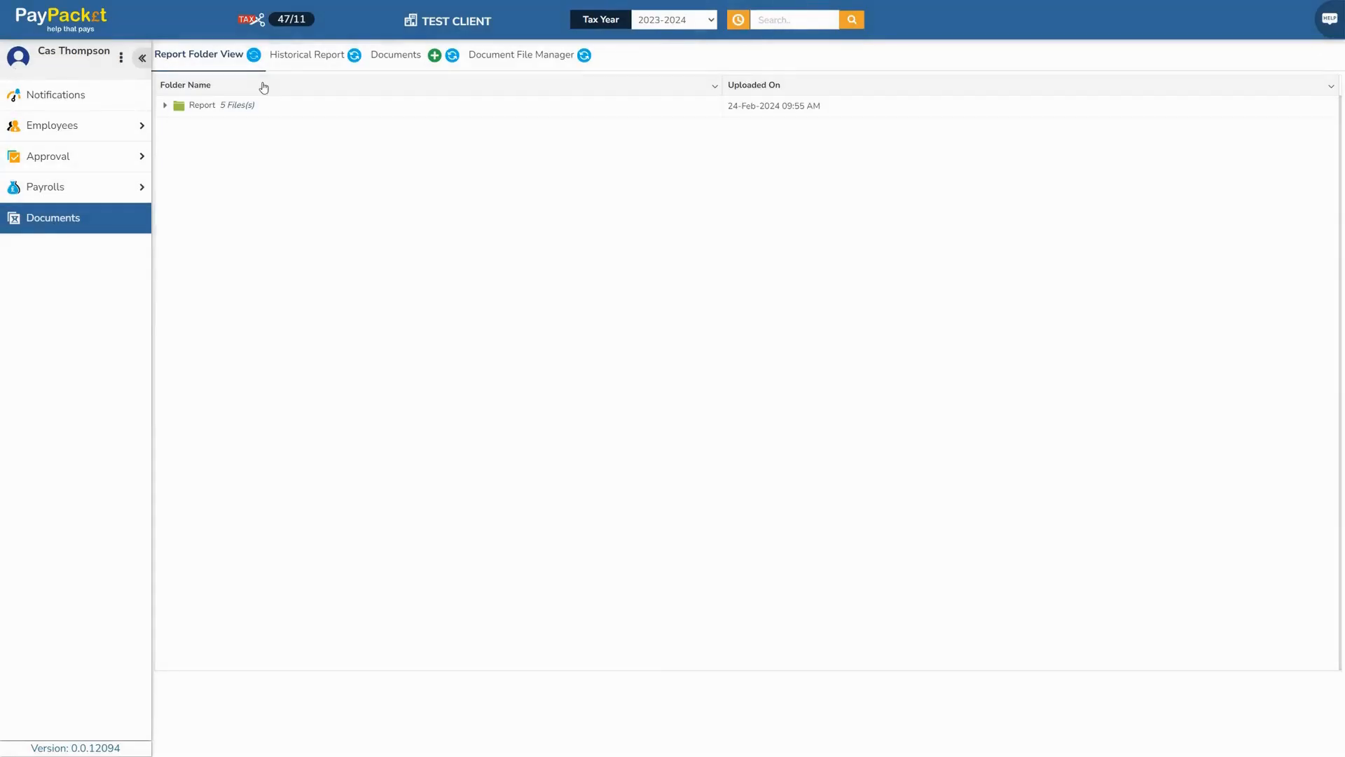
click(294, 56)
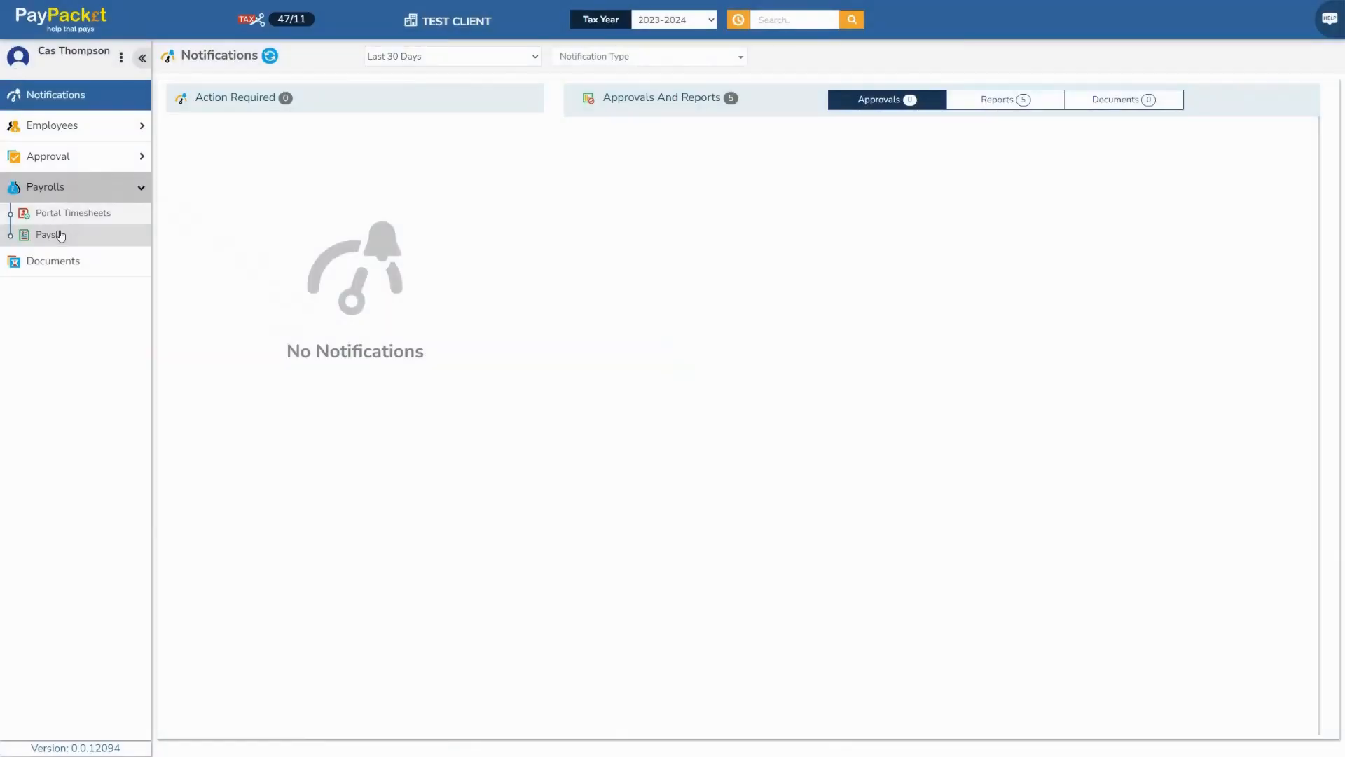
Filter the payslip list to tax period 11 instead of period 12
click(61, 233)
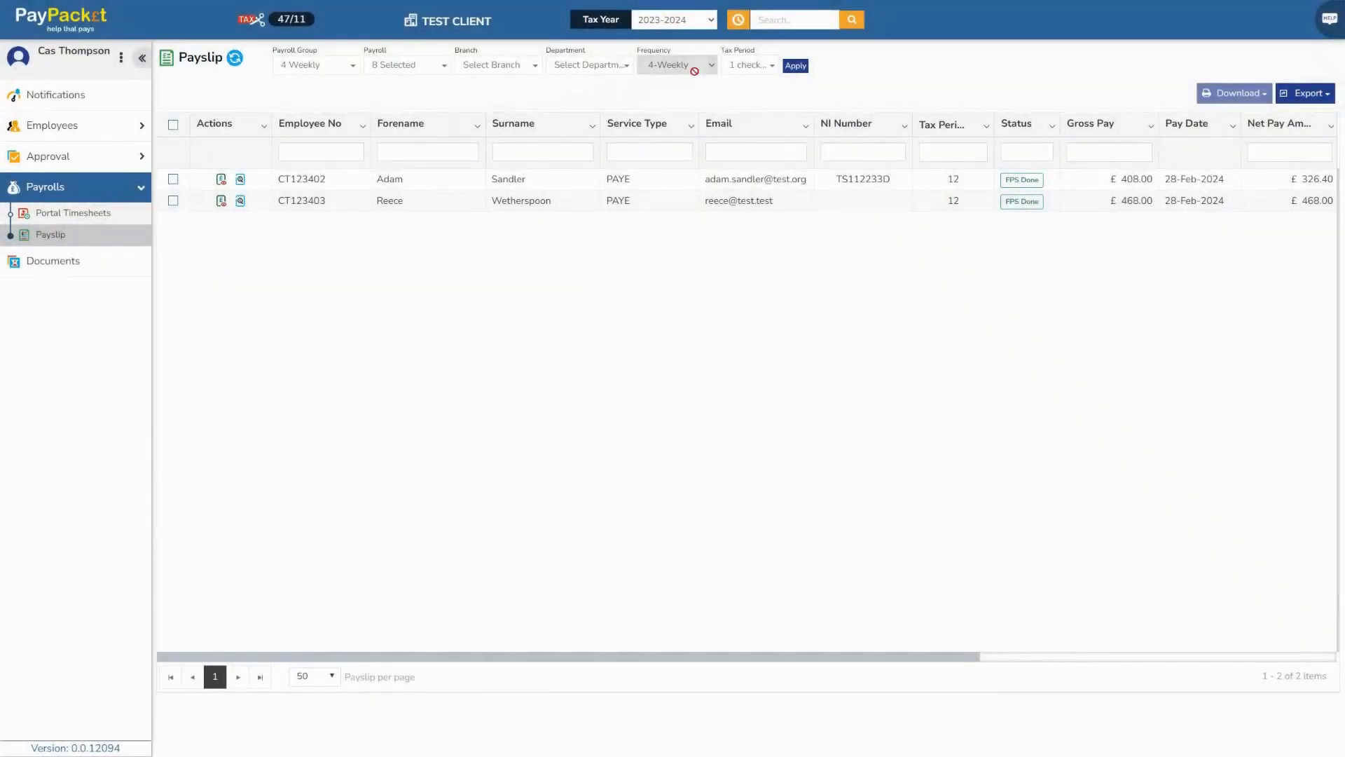
click(748, 64)
scroll(787, 184, down, 1)
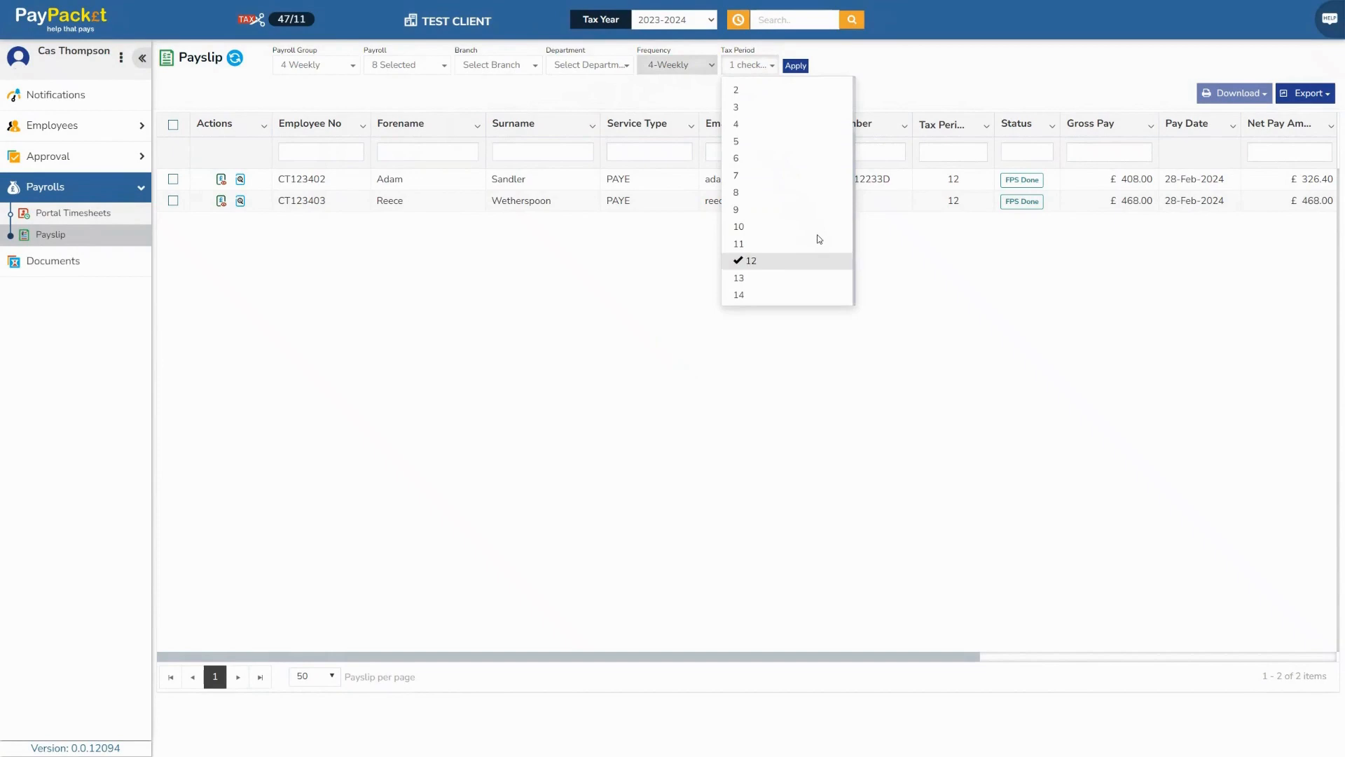
click(751, 259)
click(752, 258)
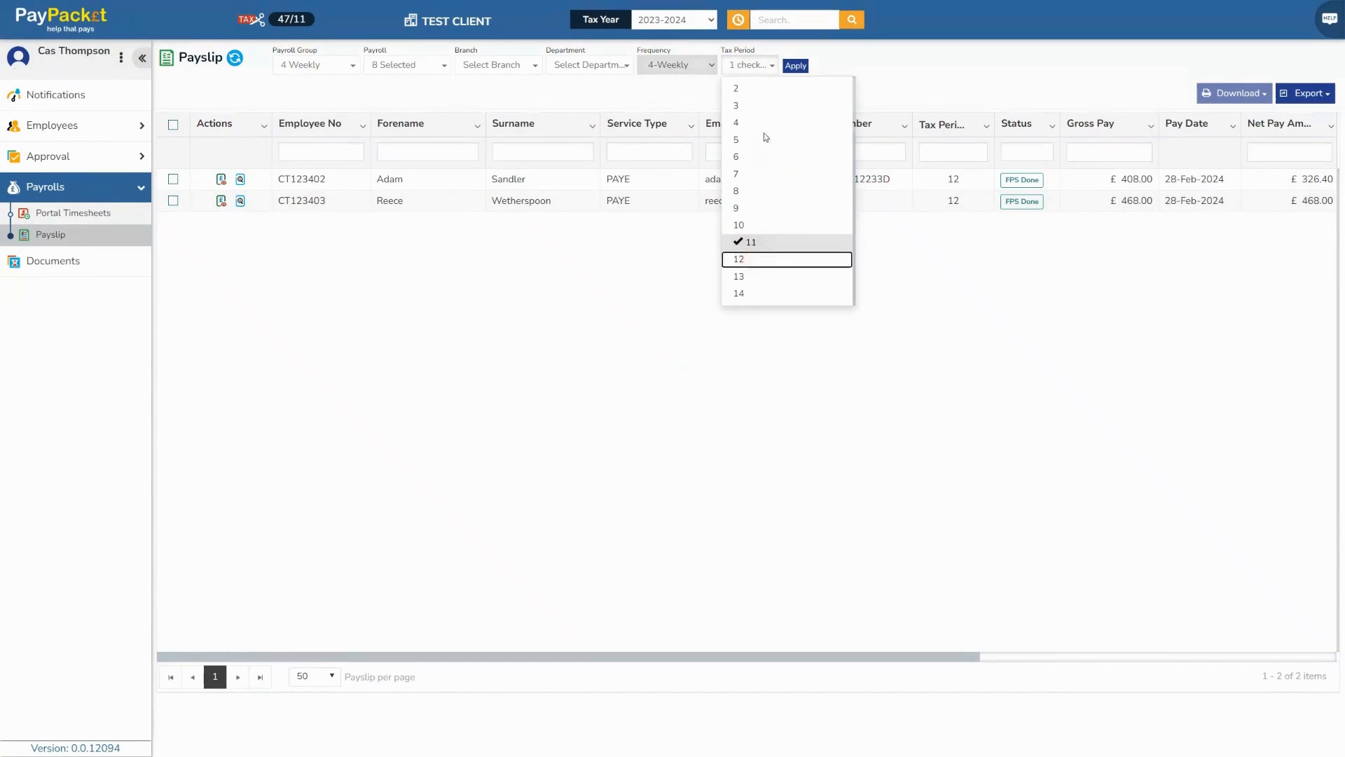
click(796, 66)
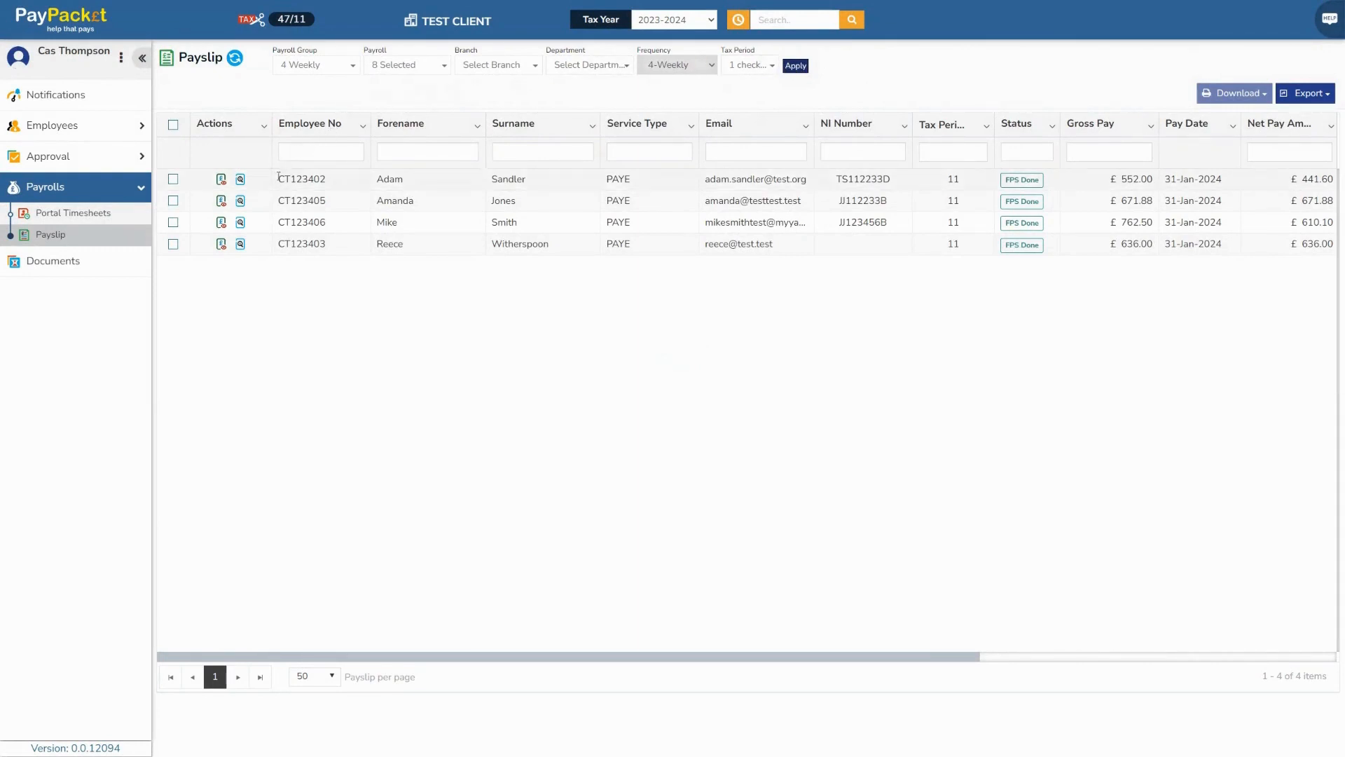
Open the £762.50 interactive payslip and review its Tax & NI breakdown
click(240, 223)
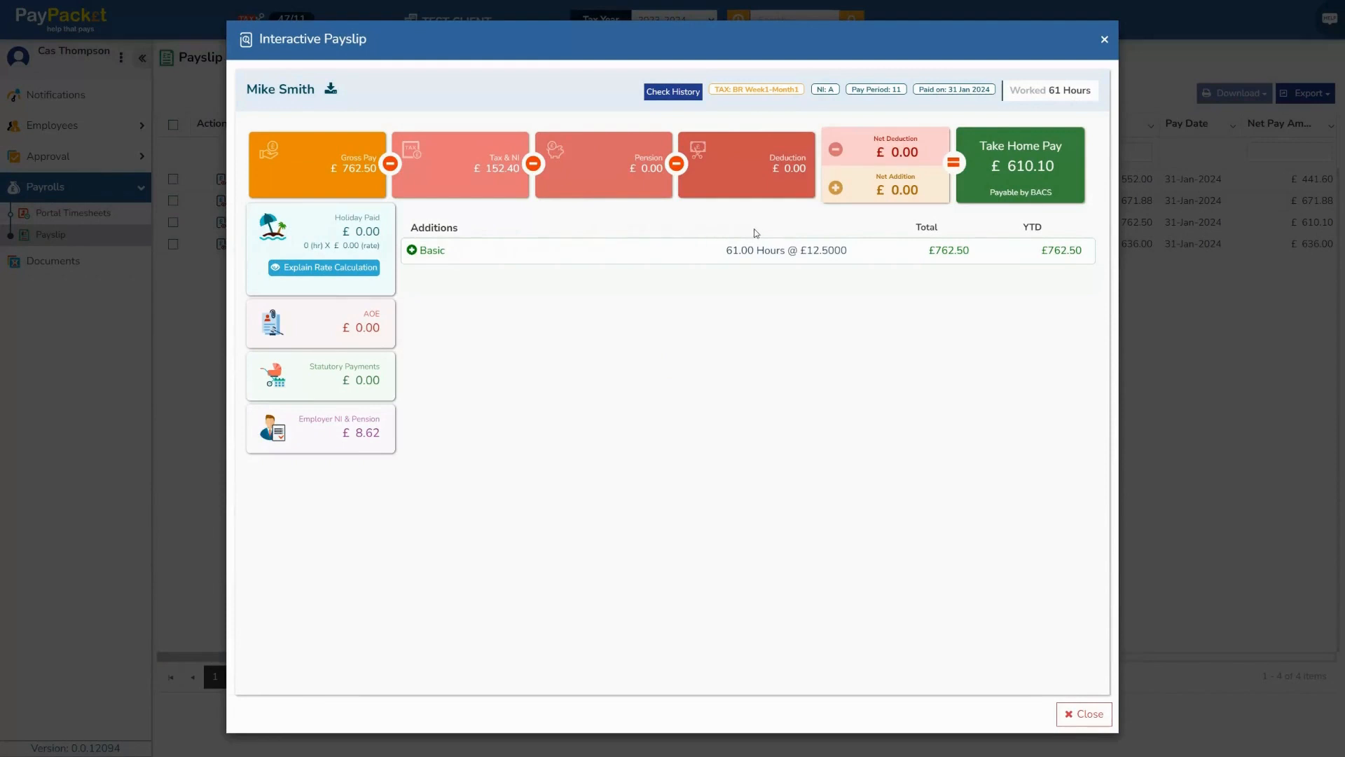
click(763, 256)
click(353, 181)
click(480, 179)
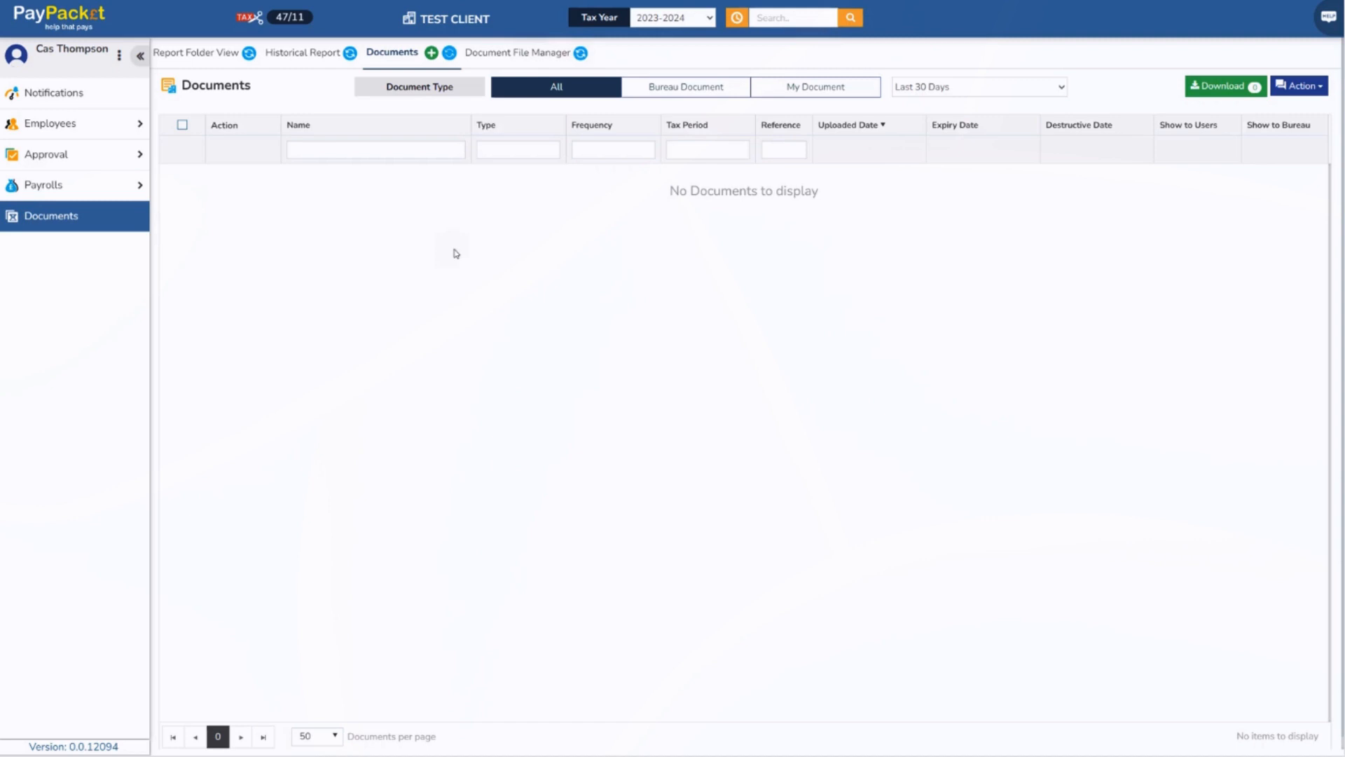
Add a new document and select the Employee Handbook file for upload
click(431, 53)
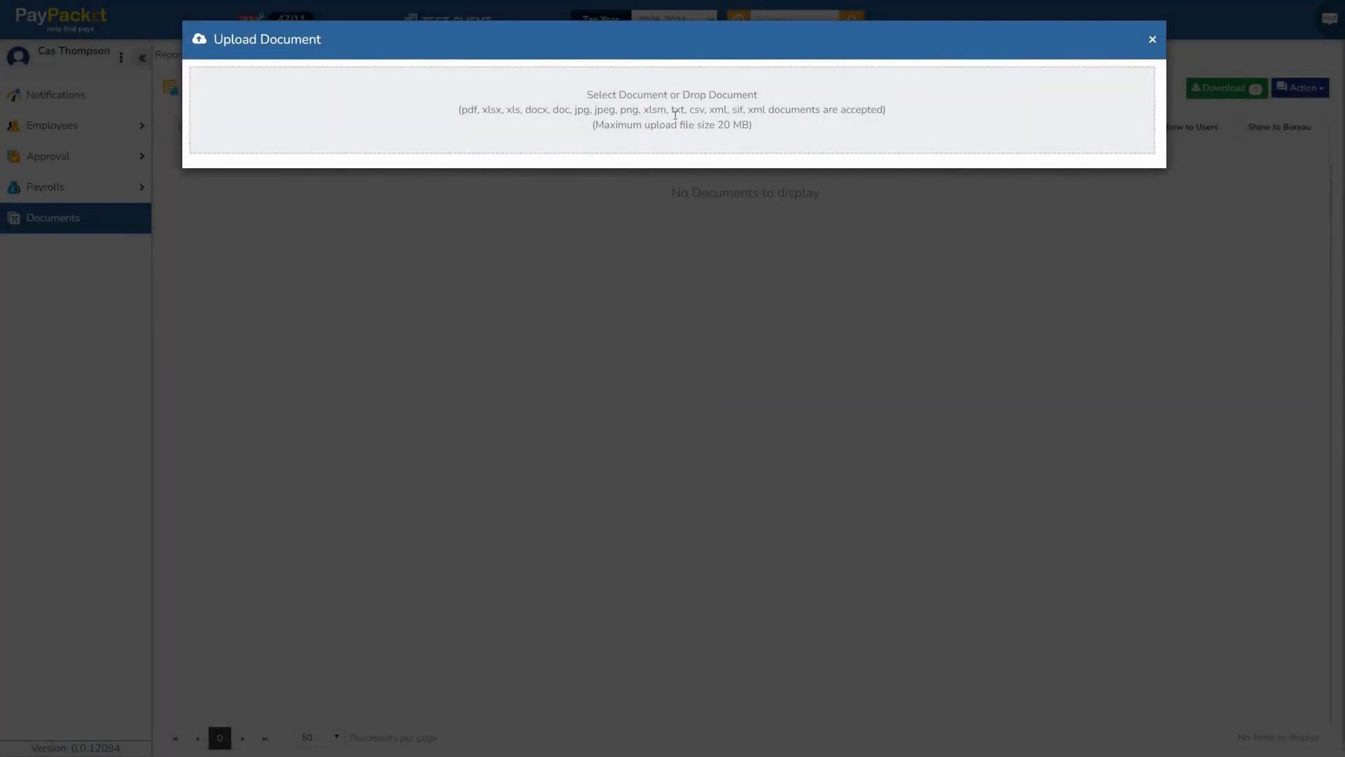
click(675, 112)
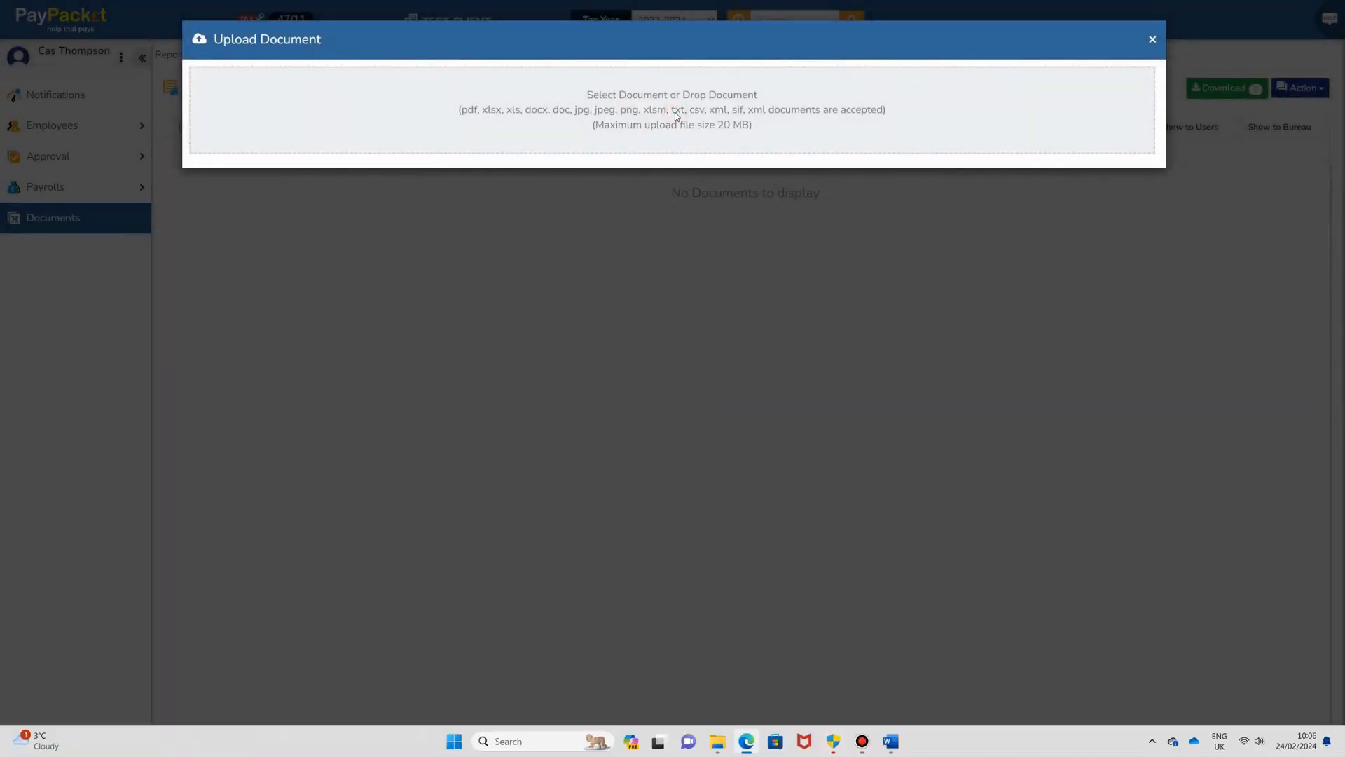
click(288, 110)
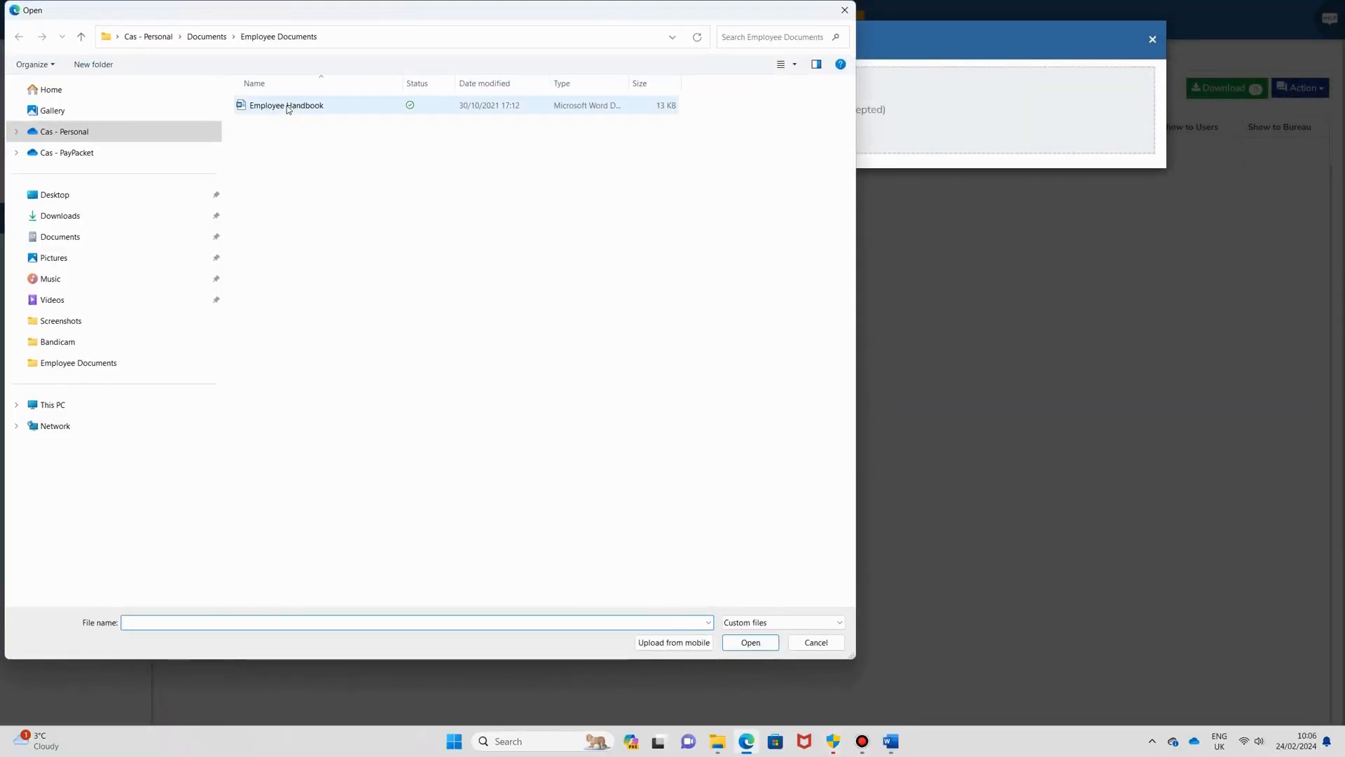
click(747, 644)
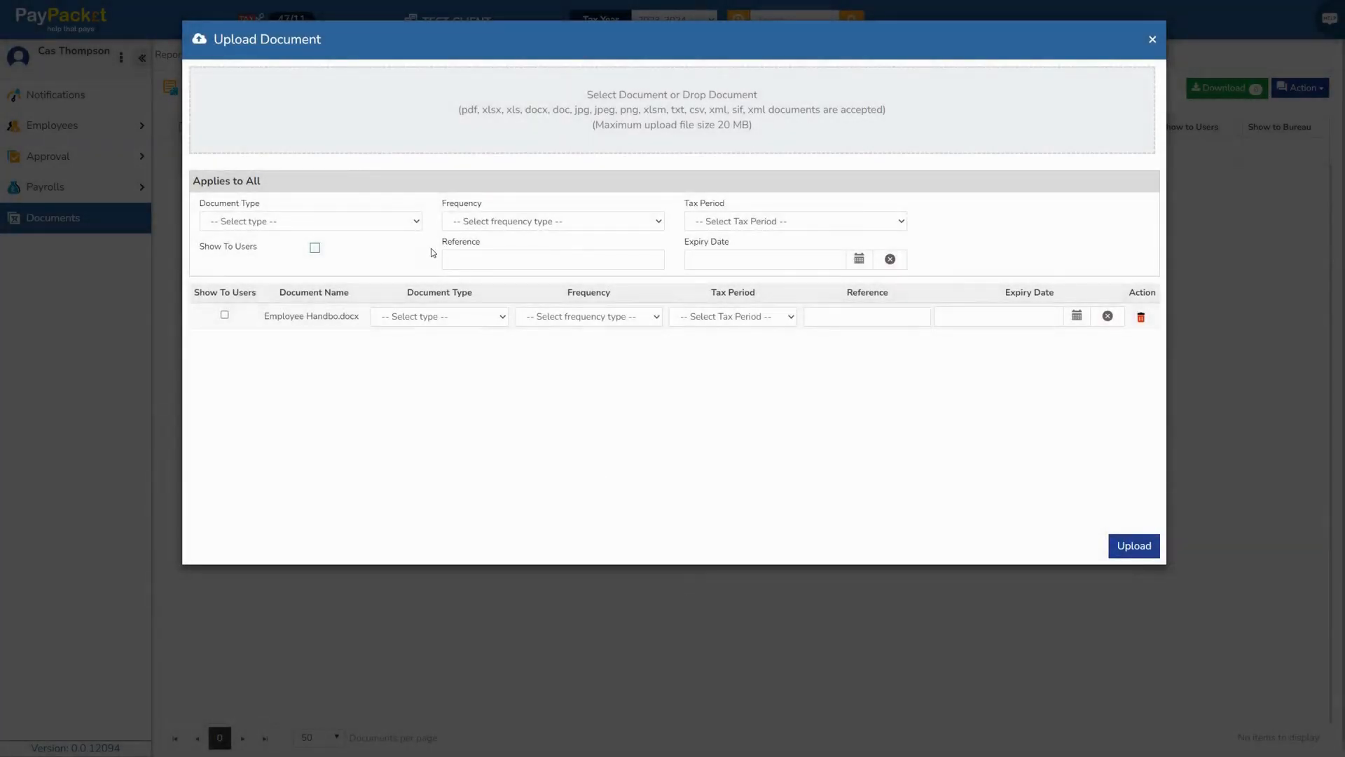
Set the handbook's type to Employee Information, make it visible to users, and upload it
click(412, 220)
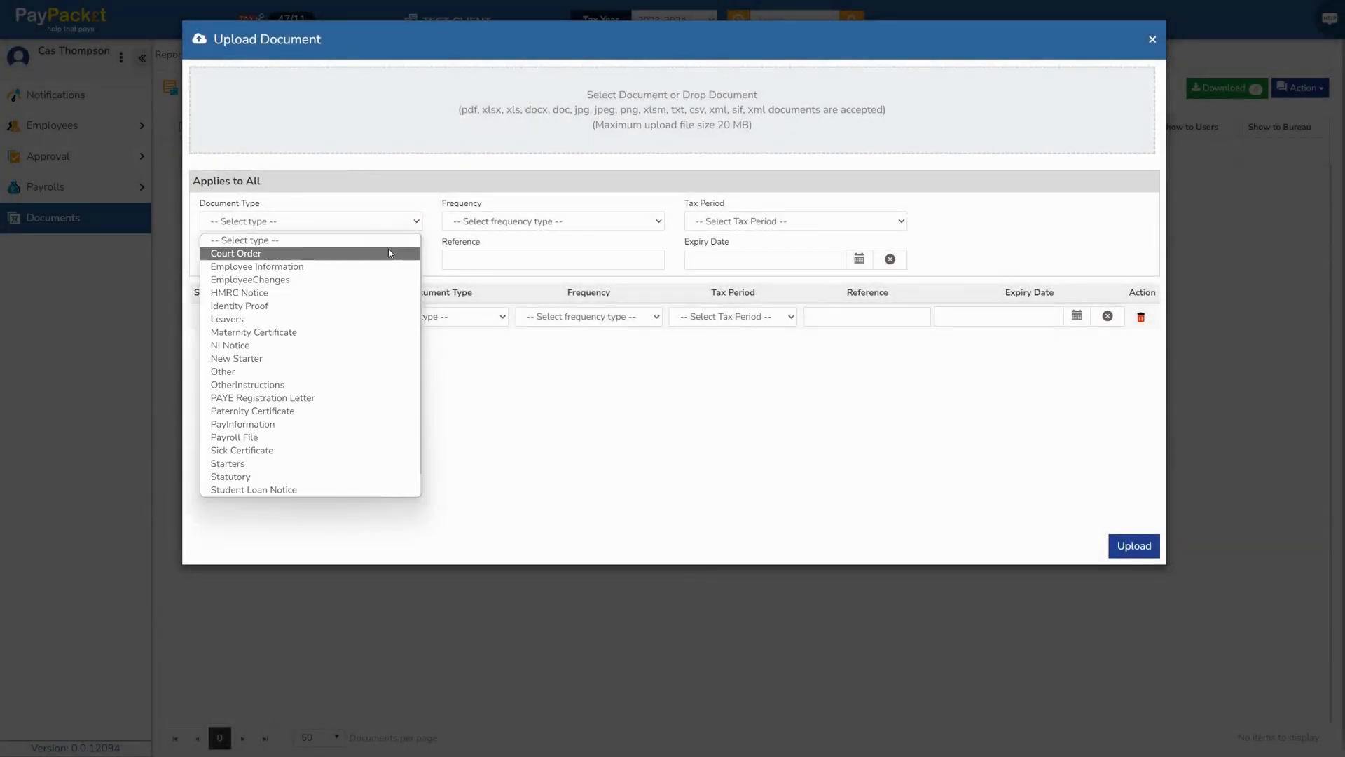
click(381, 266)
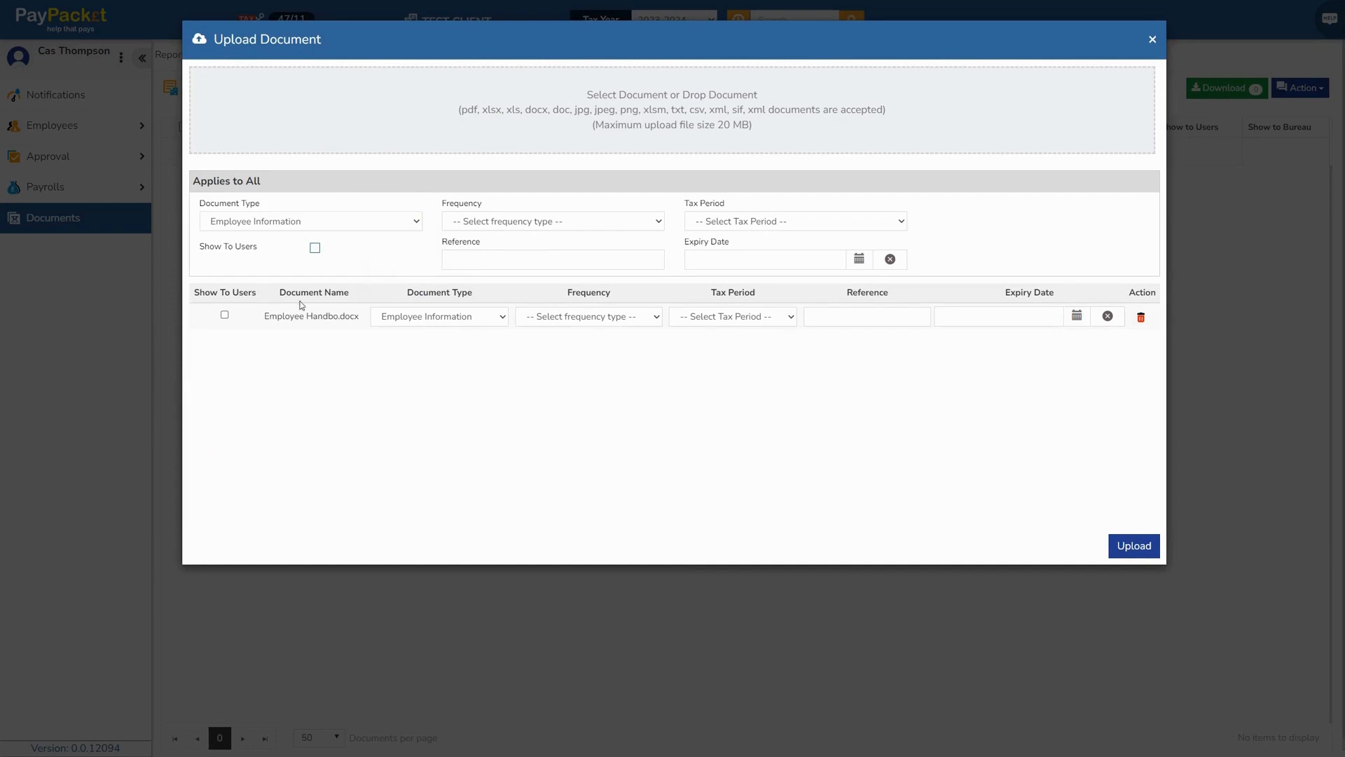
click(225, 316)
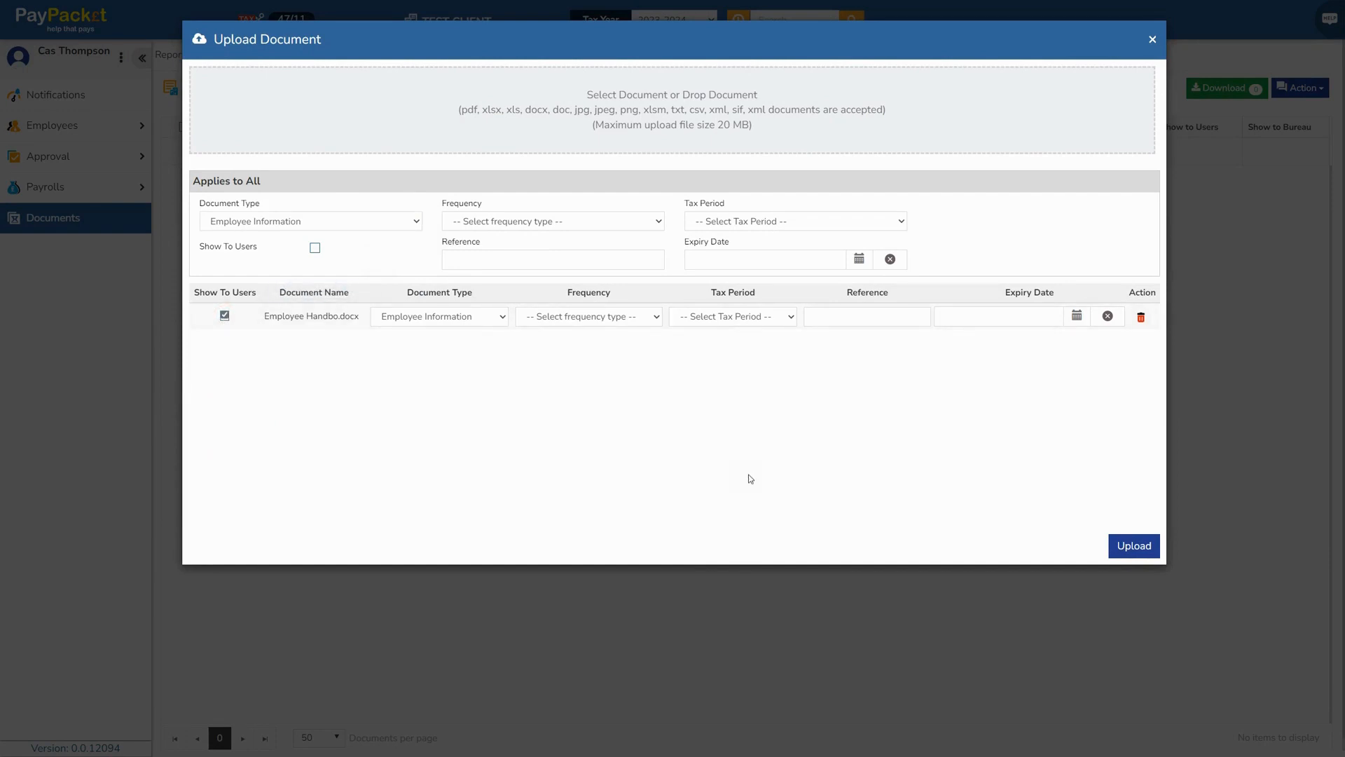
click(1126, 547)
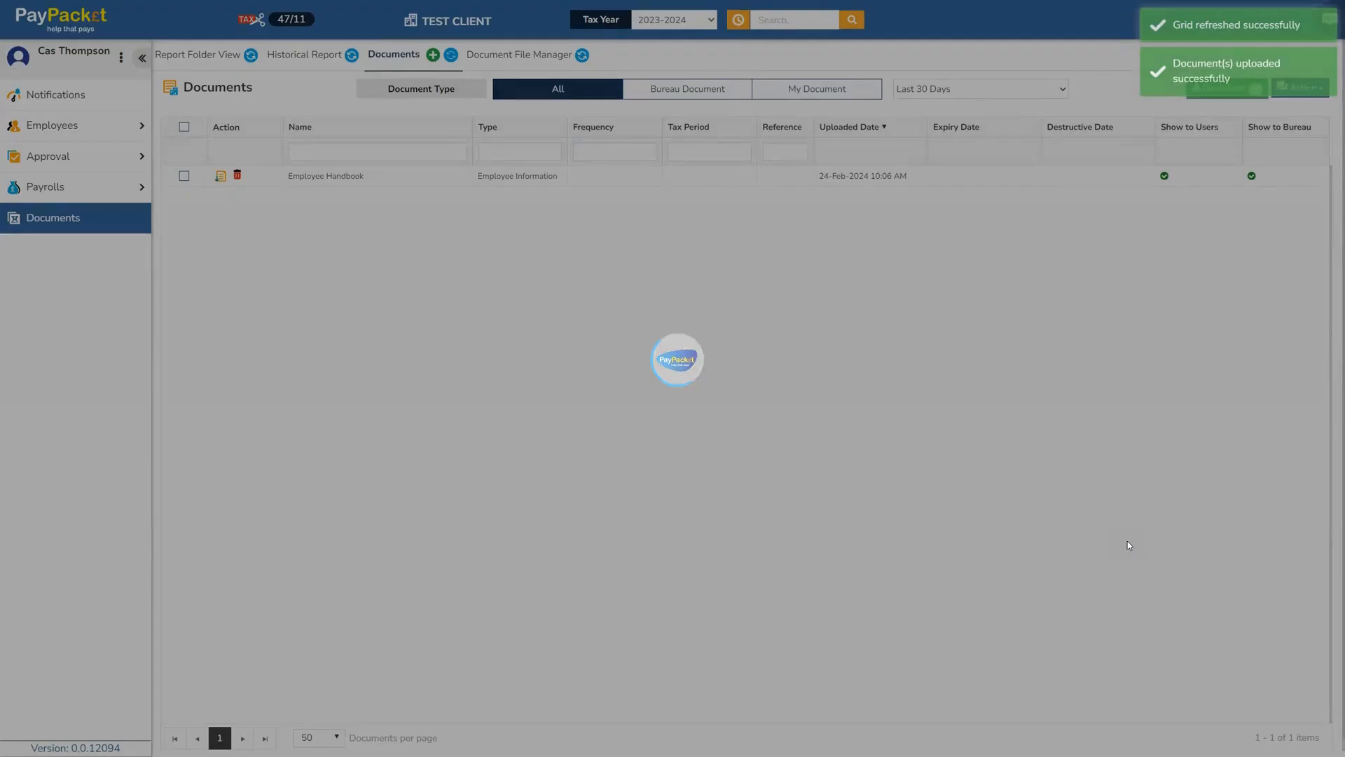